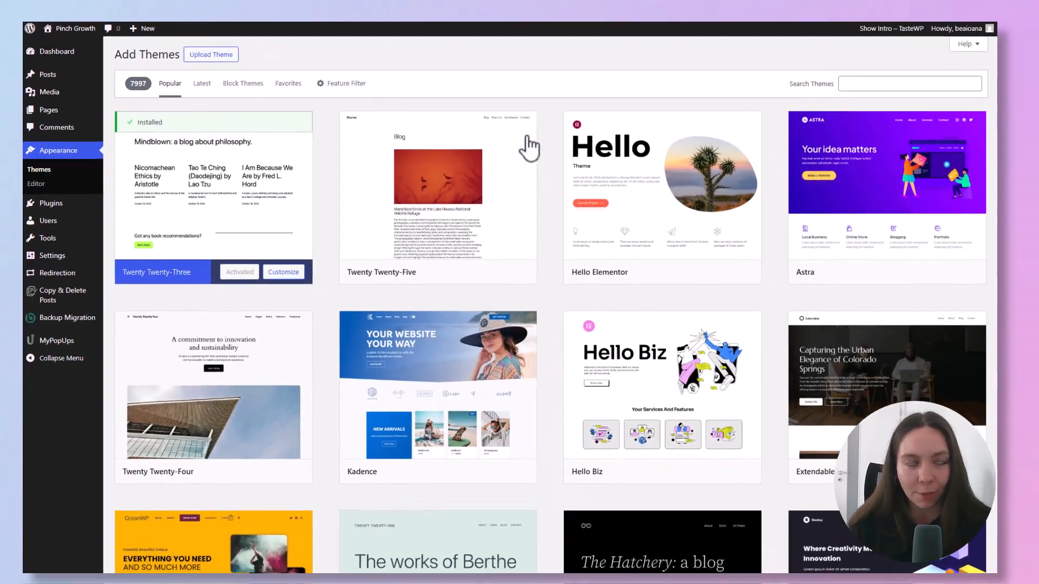
# - Search the WordPress theme directory for "fitness"
pyautogui.click(1024, 99)
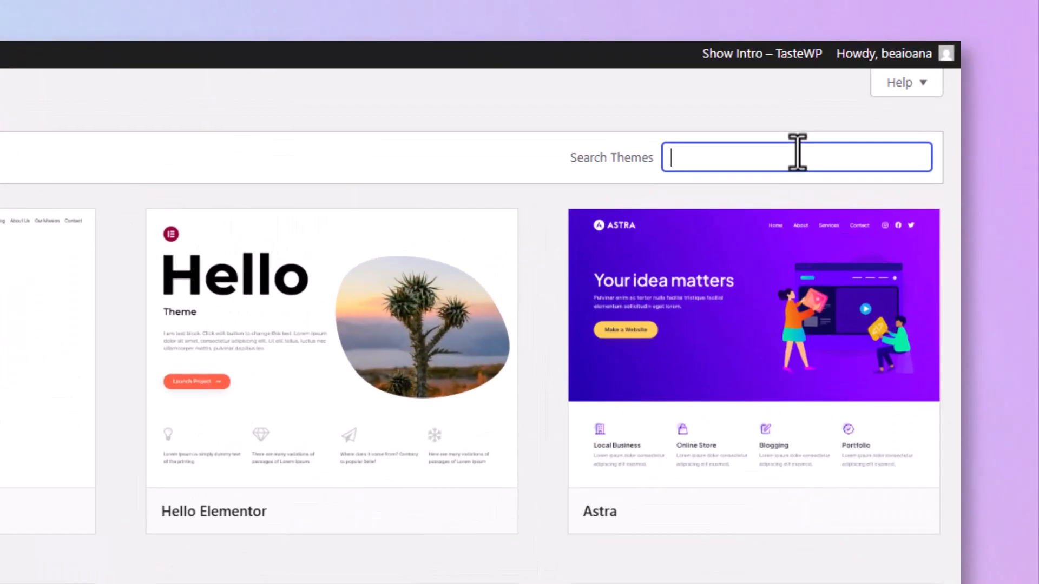
pyautogui.write('fitness')
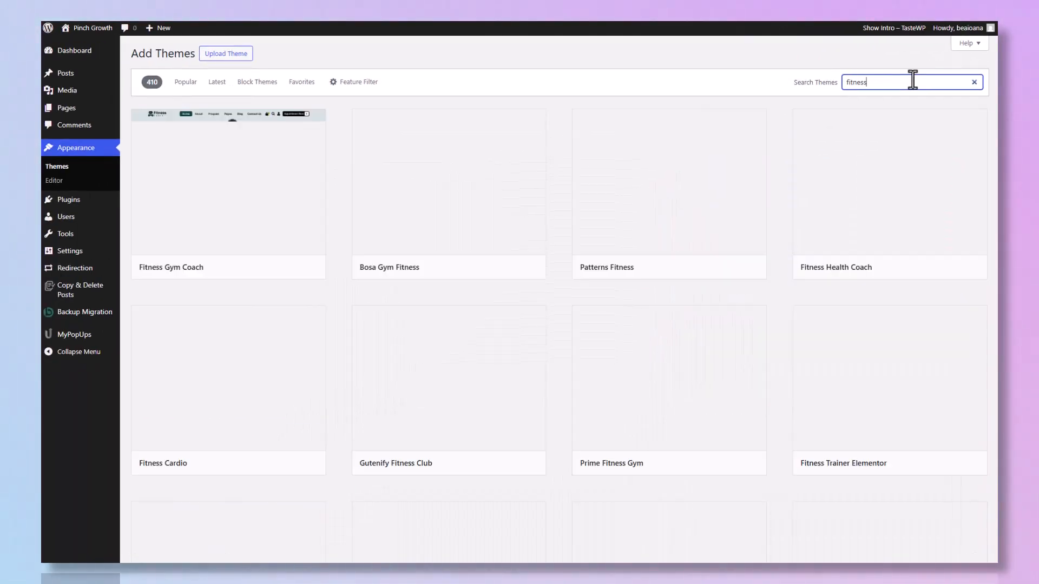
pyautogui.moveTo(200, 173)
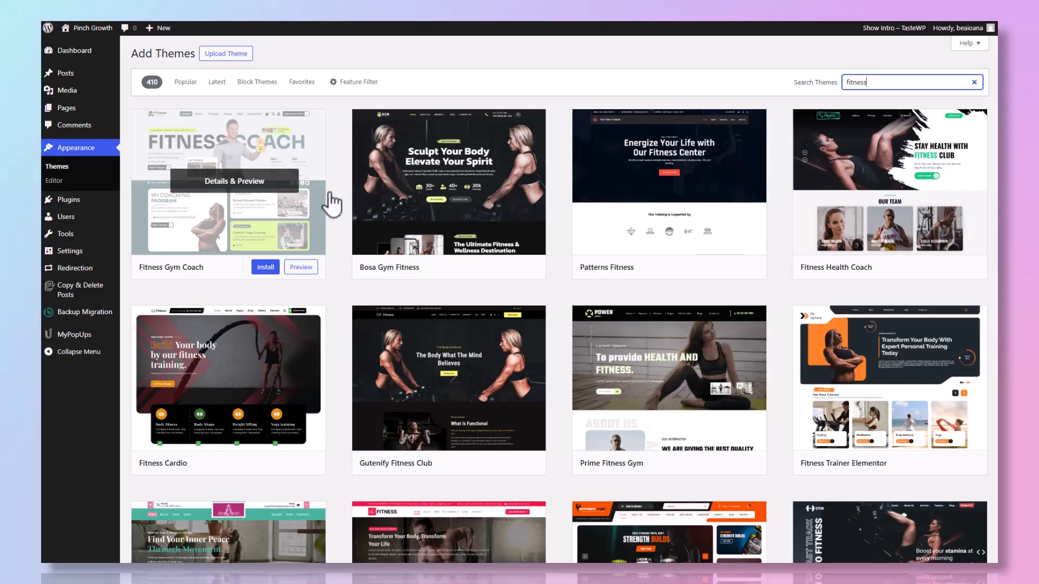
pyautogui.moveTo(967, 236)
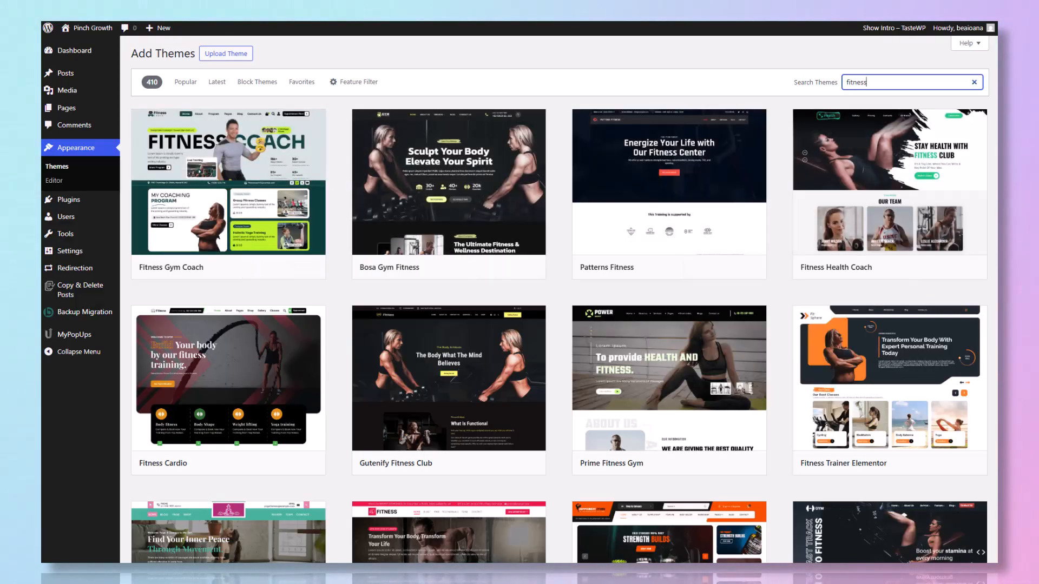
# - Browse the fitness themes, then install and activate Bosa Gym Fitness
pyautogui.scroll(-4, 609, 181)
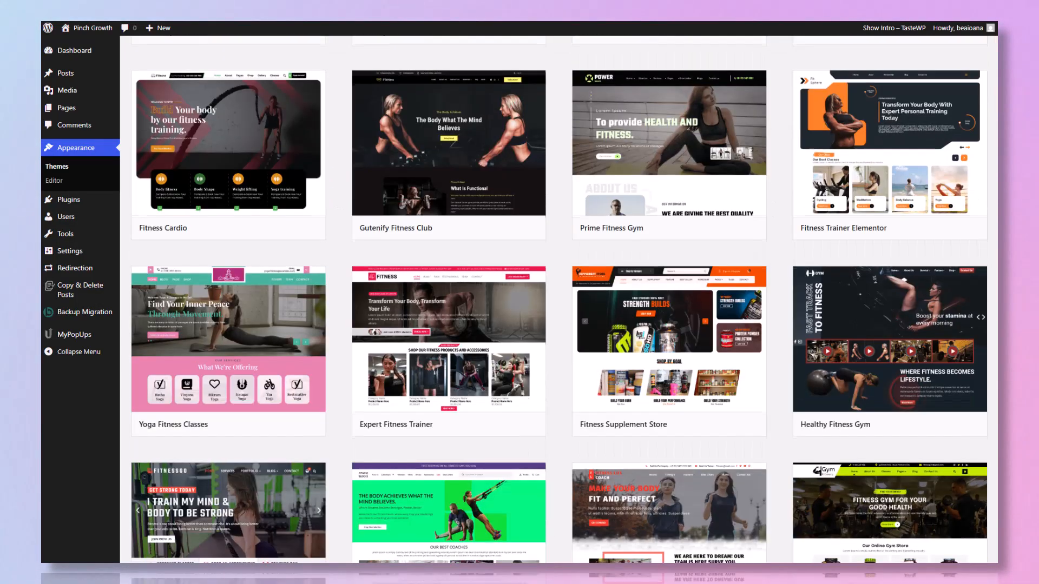
pyautogui.moveTo(609, 181)
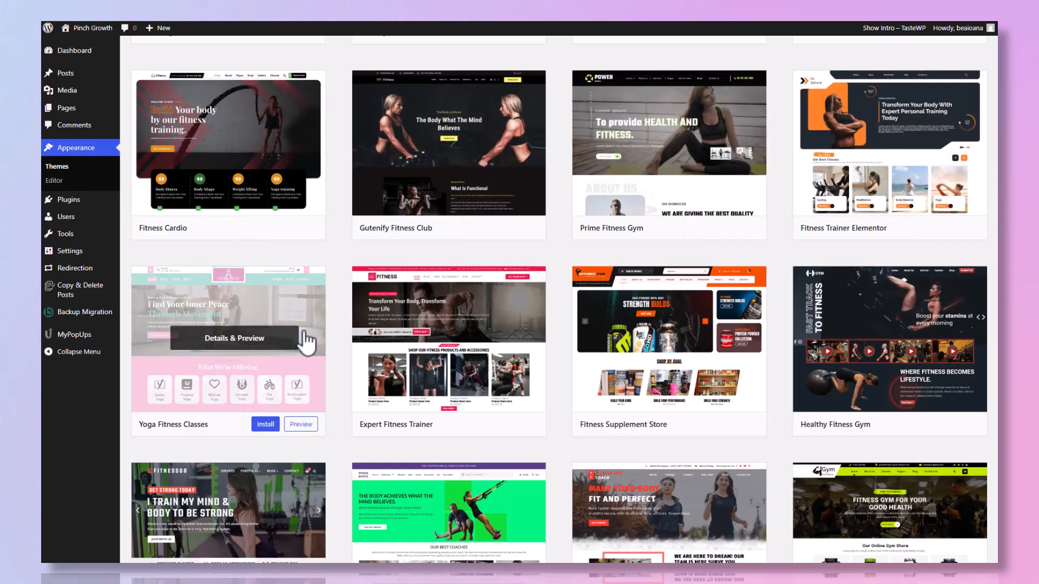
pyautogui.scroll(-2, 589, 318)
pyautogui.moveTo(589, 318)
pyautogui.scroll(6, 509, 303)
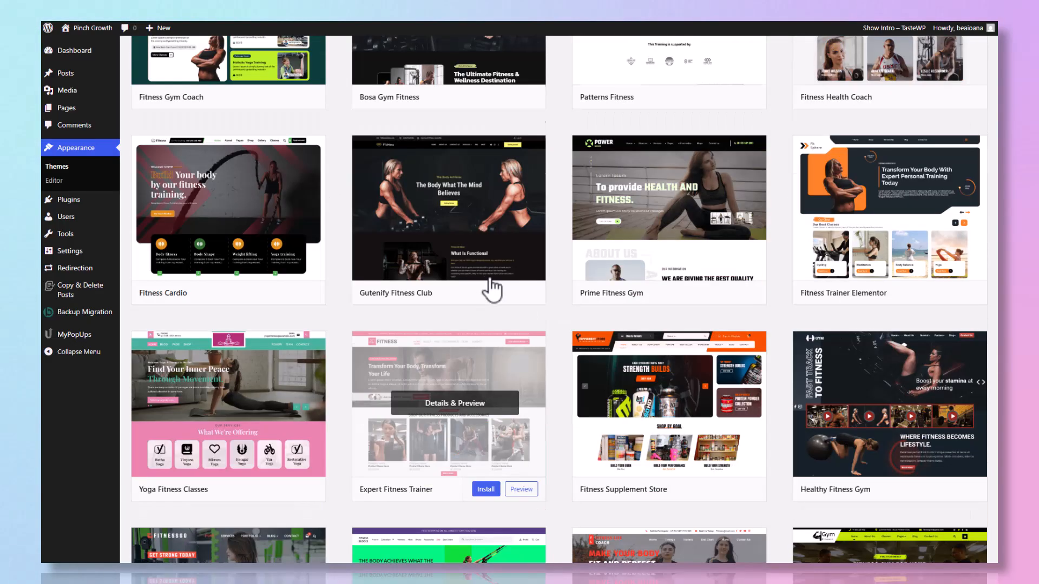
pyautogui.moveTo(722, 162)
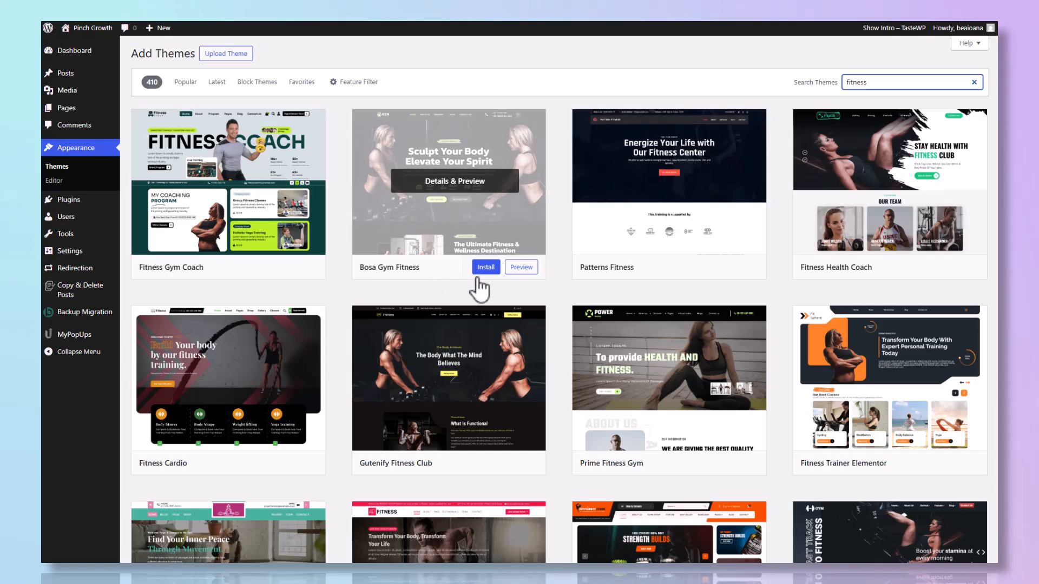
pyautogui.click(489, 267)
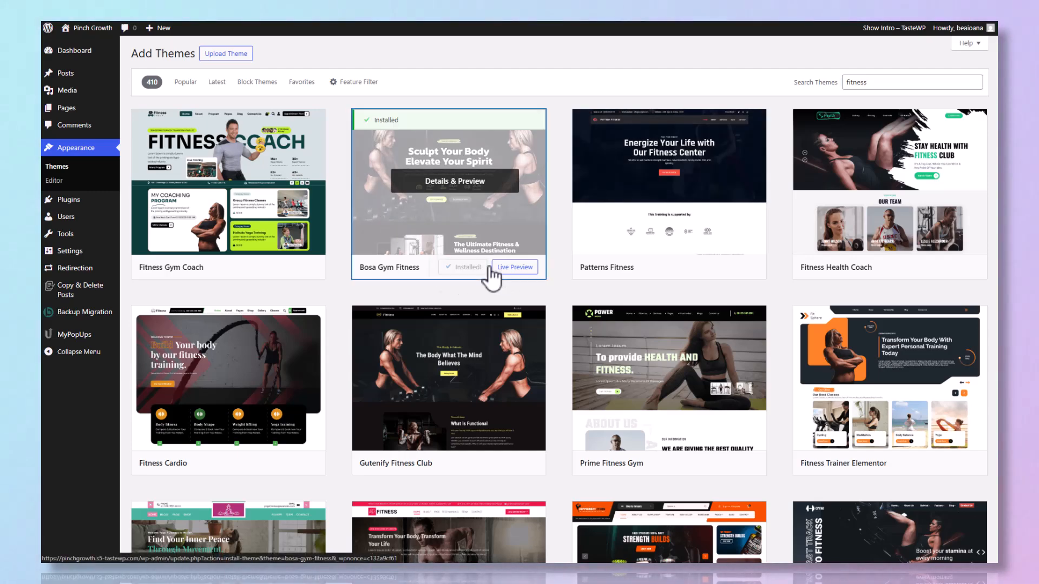
pyautogui.click(476, 270)
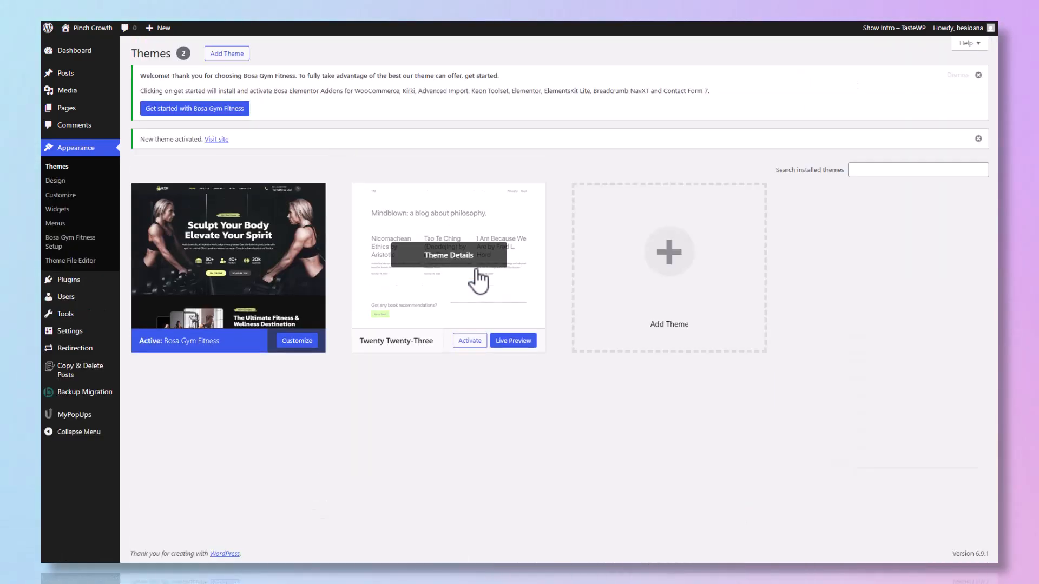
# - View the active Bosa Gym Fitness theme's details and run its get-started setup to reach the demo import page
pyautogui.click(230, 260)
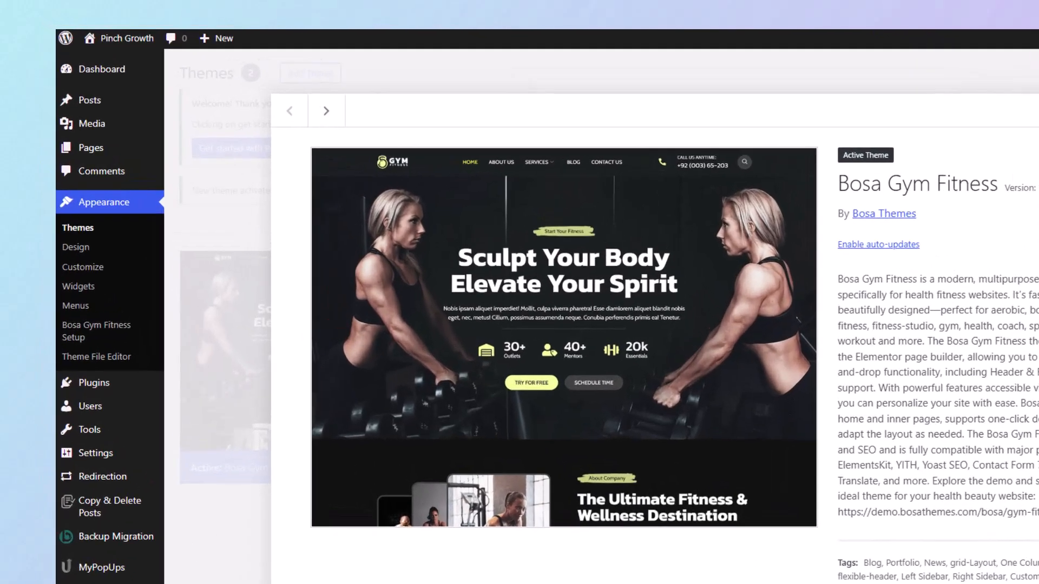
pyautogui.click(181, 457)
pyautogui.click(304, 174)
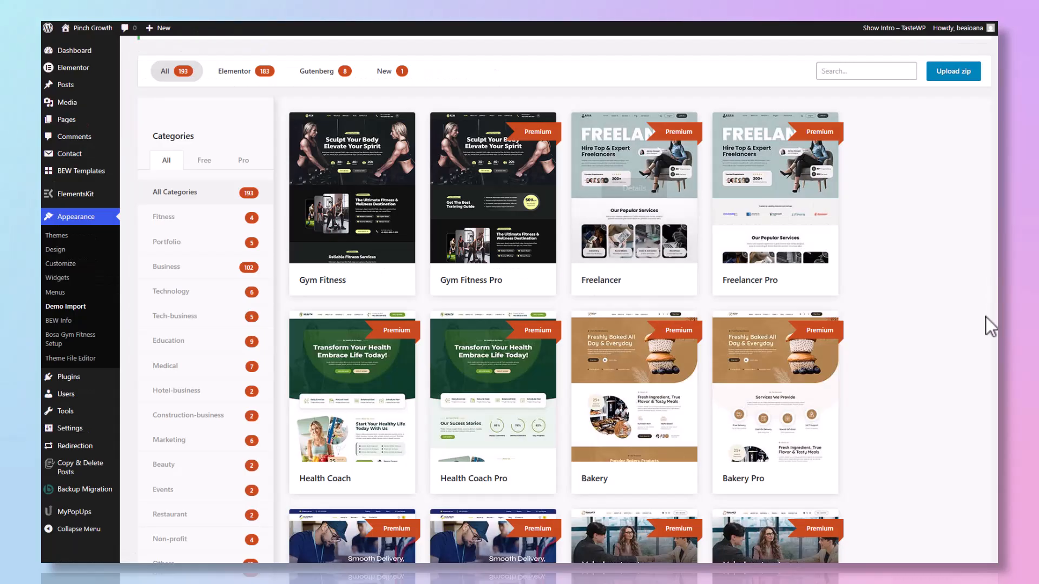
# - Import the free Gym Fitness demo, installing and activating the recommended Bosa theme during the import
pyautogui.scroll(-3, 985, 325)
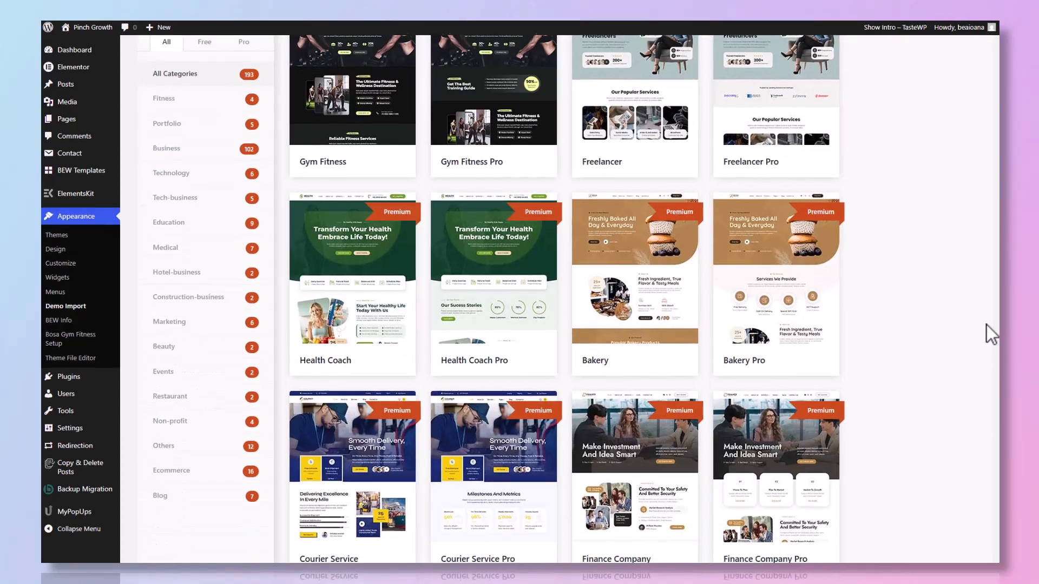
pyautogui.scroll(5, 985, 324)
pyautogui.moveTo(299, 302)
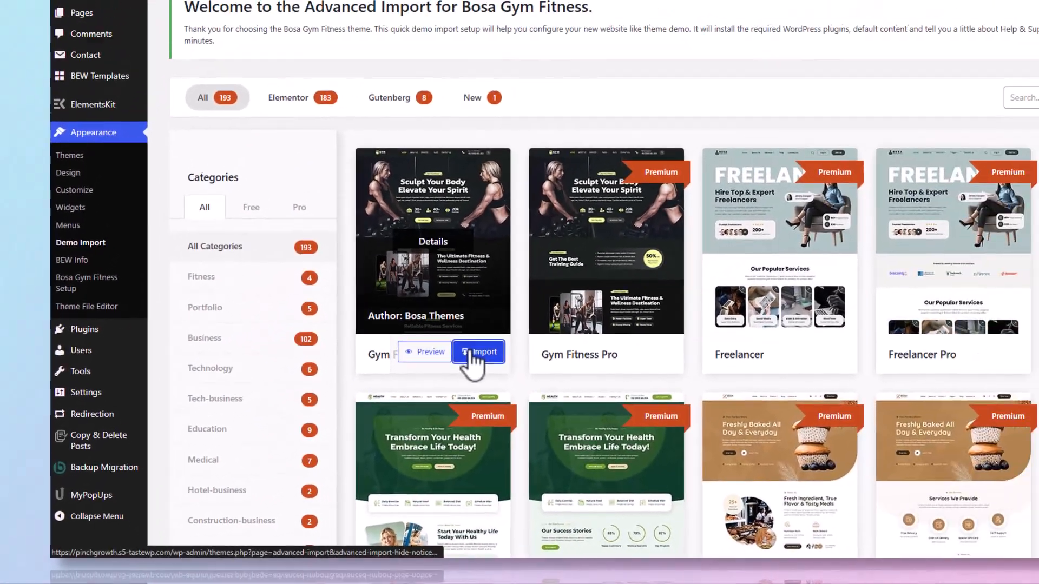
pyautogui.click(592, 296)
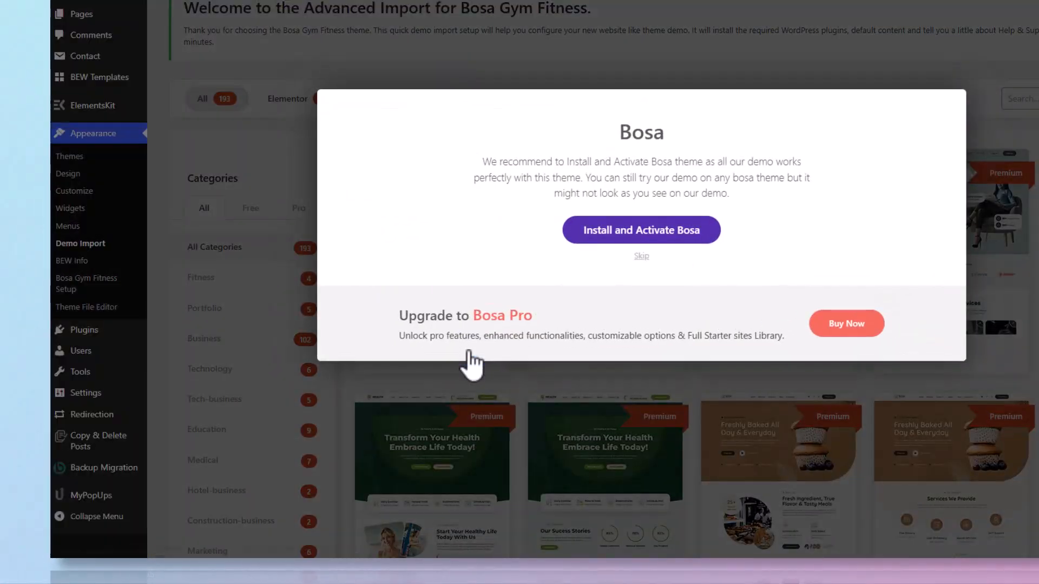
pyautogui.click(625, 233)
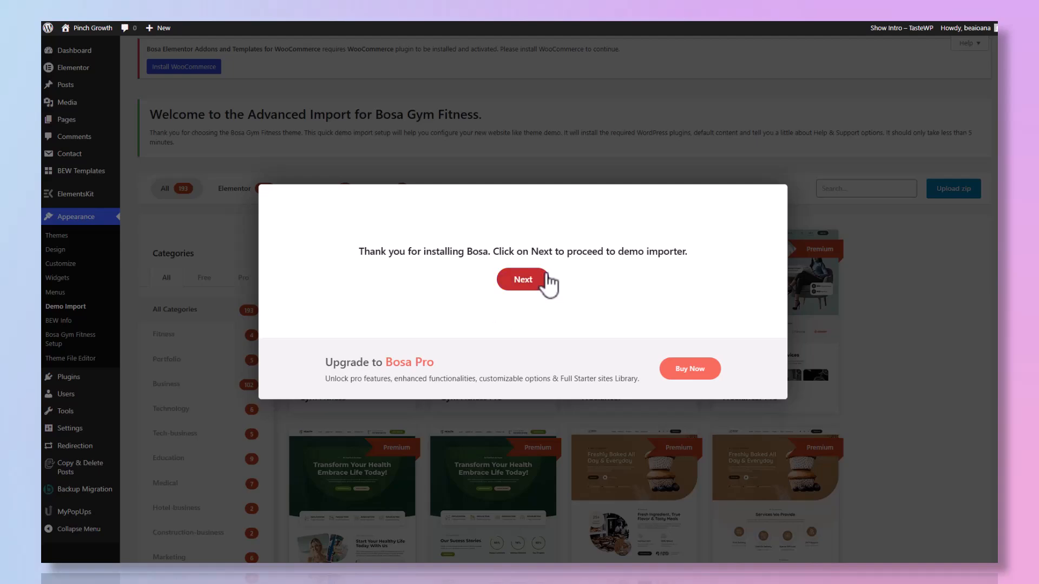
pyautogui.click(546, 280)
pyautogui.click(511, 373)
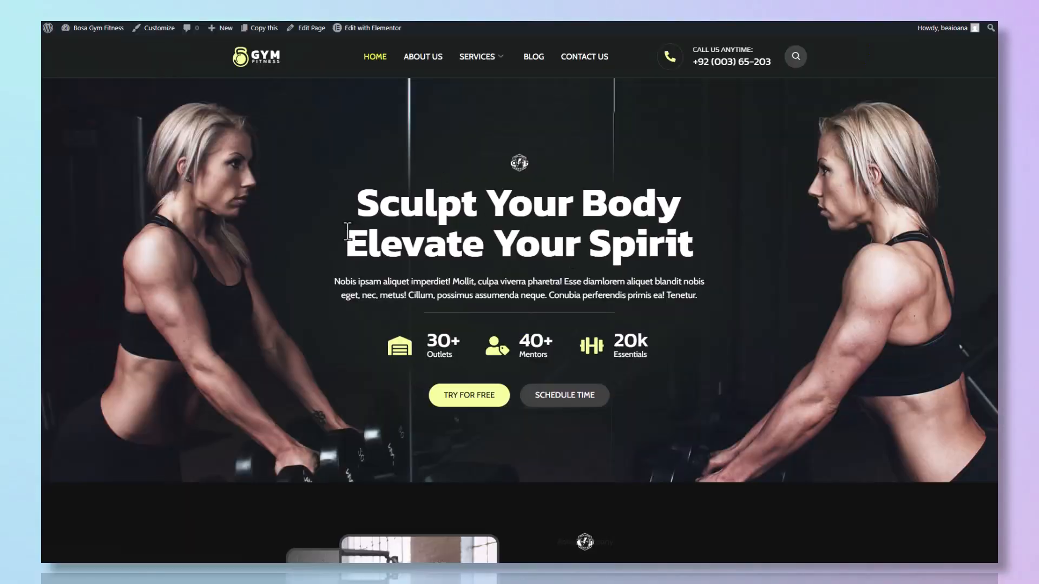
# - Examine the imported home page through its services and workout program sections, and try the Classic Yoga & Zumba join link
pyautogui.scroll(-8, 474, 239)
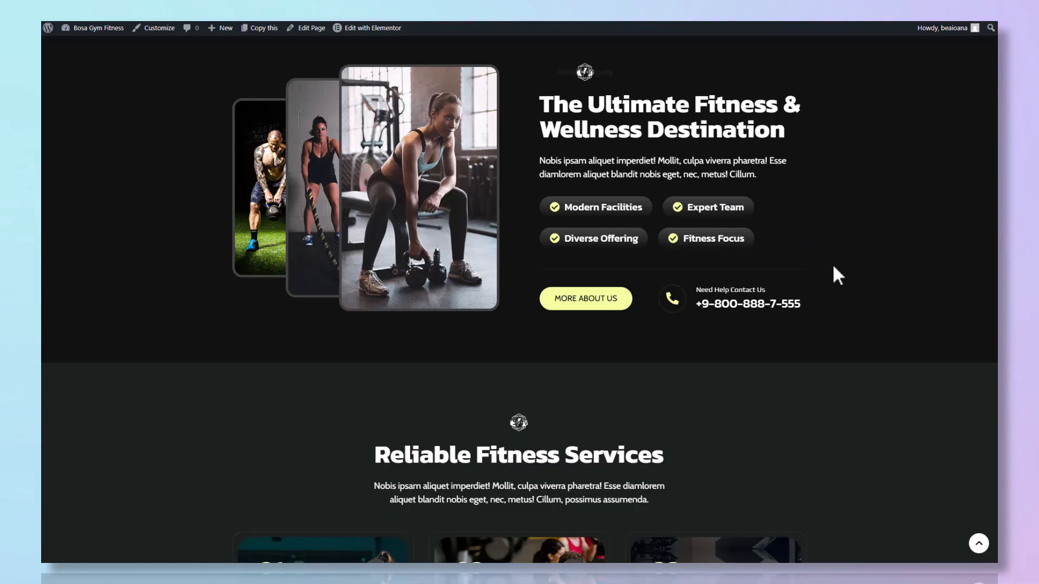
pyautogui.scroll(-6, 833, 266)
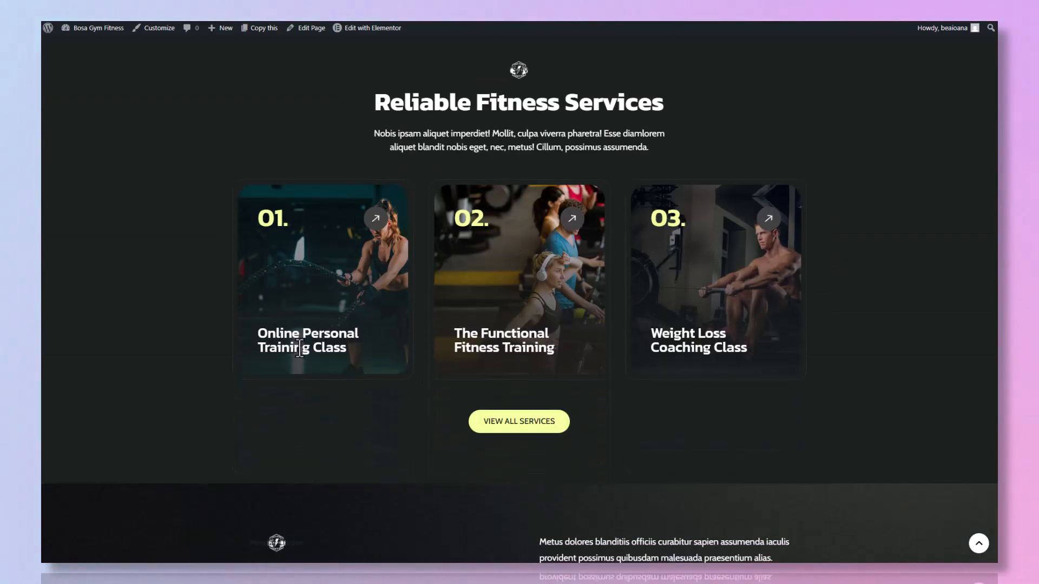
pyautogui.scroll(-5, 682, 373)
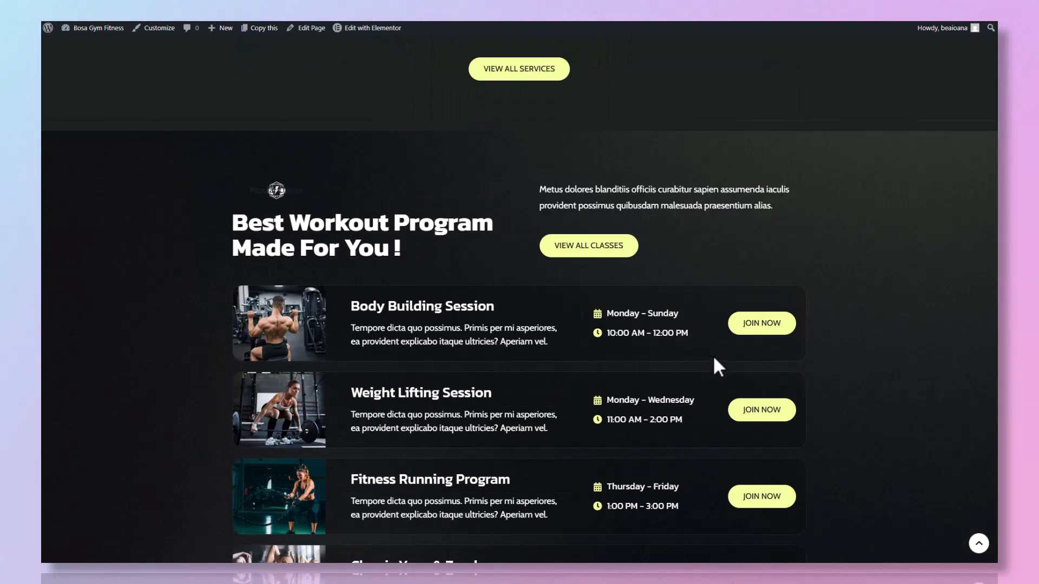
pyautogui.scroll(-2, 712, 365)
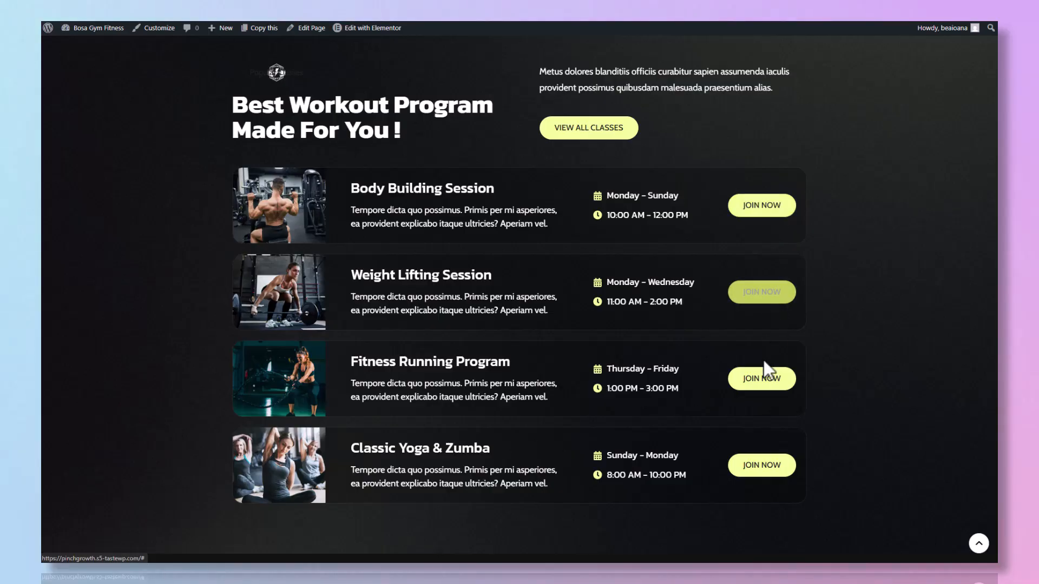
pyautogui.click(754, 475)
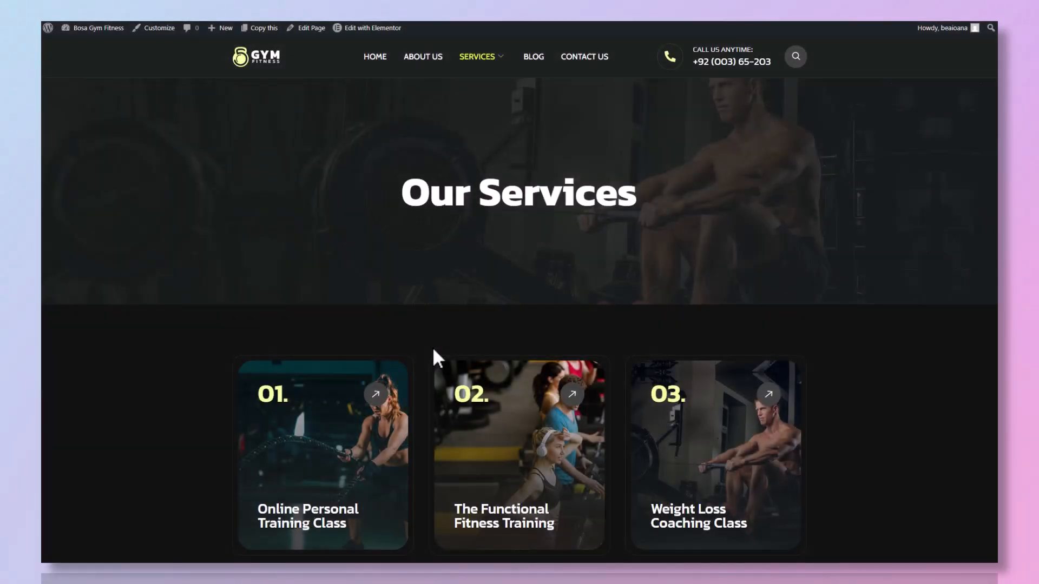
# - Open the site's Services page and examine its numbered service cards and footer contact details
pyautogui.scroll(-1, 463, 311)
pyautogui.scroll(-2, 492, 295)
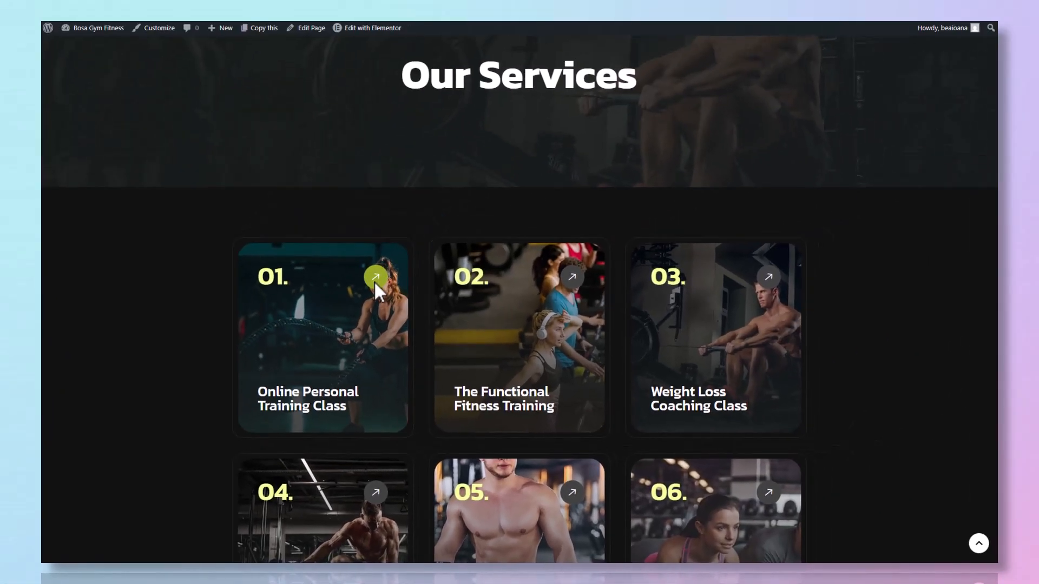
pyautogui.scroll(-4, 374, 282)
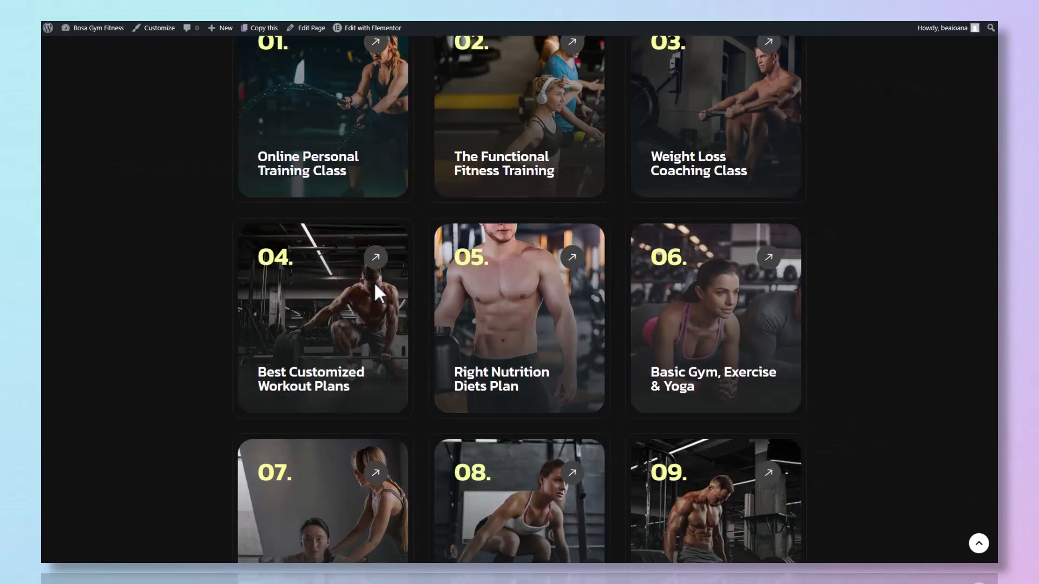
pyautogui.scroll(-5, 375, 281)
pyautogui.scroll(-4, 815, 290)
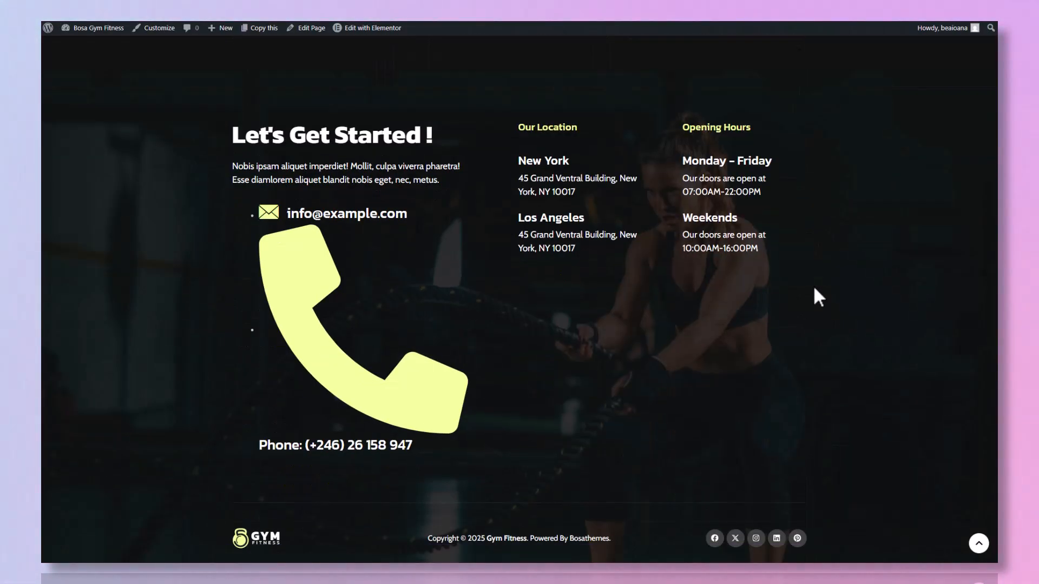
pyautogui.scroll(15, 813, 286)
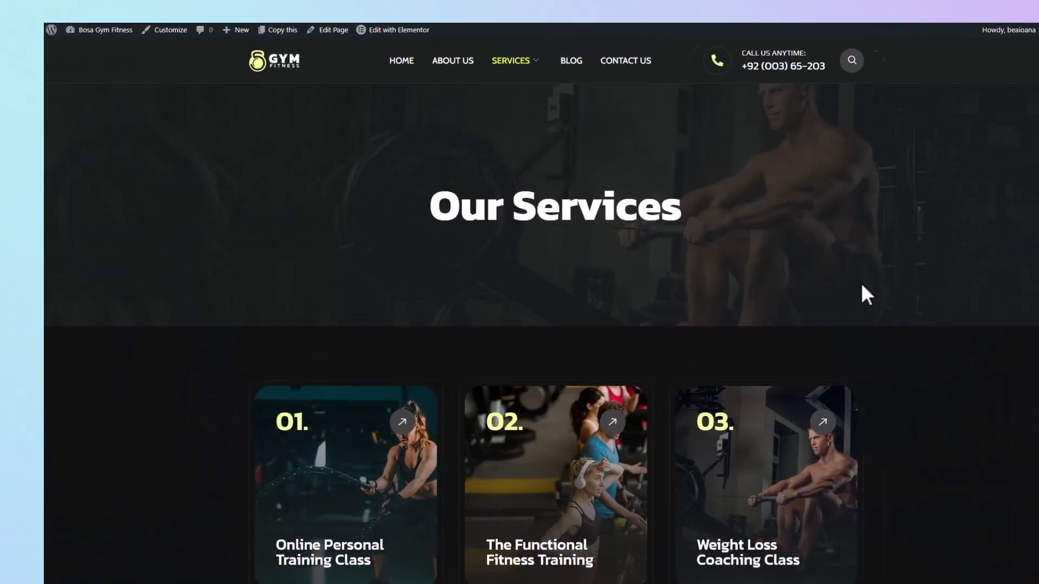
# - Open the Services page in Elementor and open the link setting of the Online Personal Training Class card's arrow icon
pyautogui.scroll(-3, 633, 487)
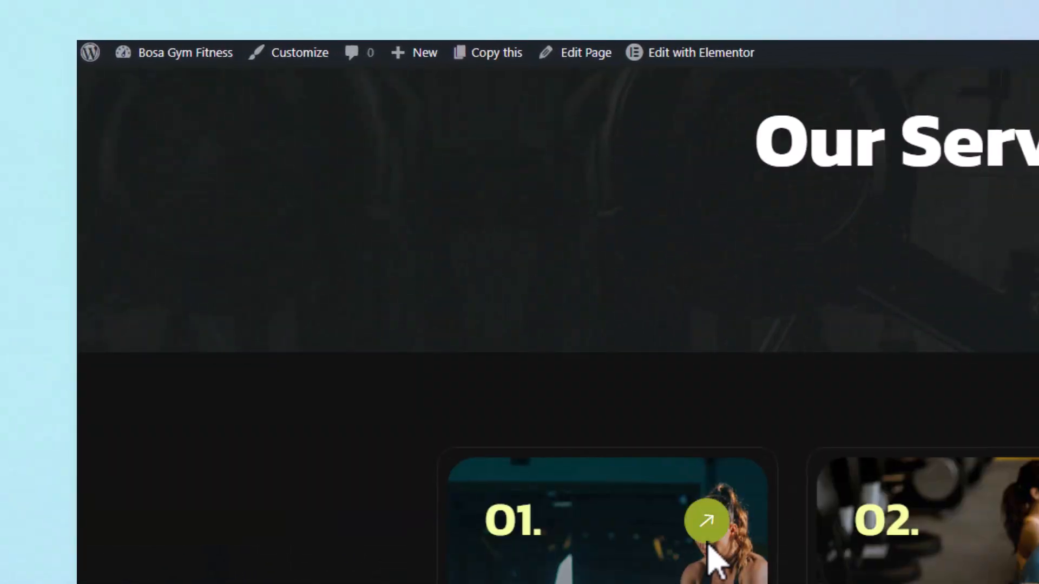
pyautogui.moveTo(731, 57)
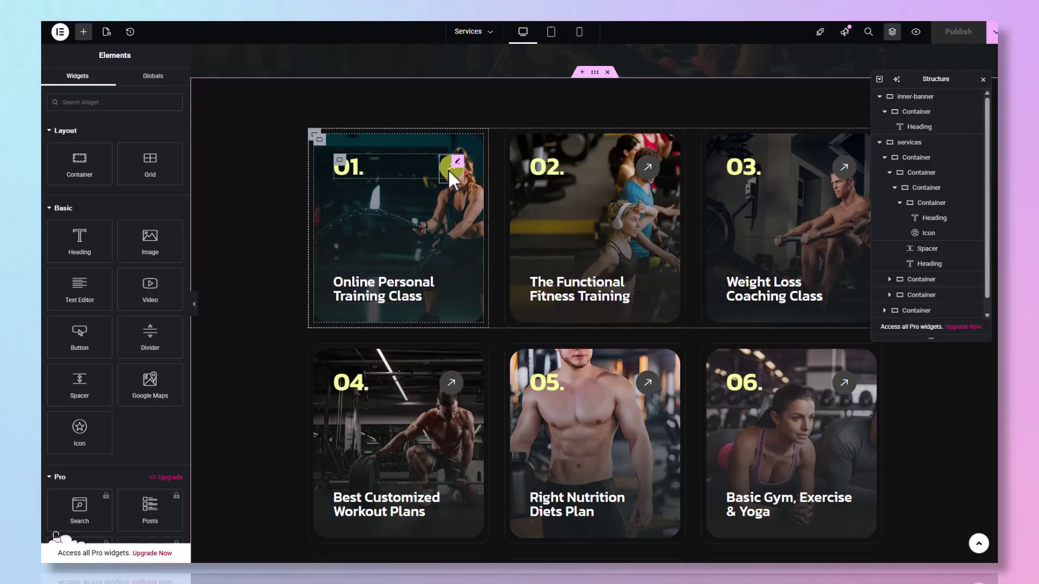
pyautogui.click(448, 169)
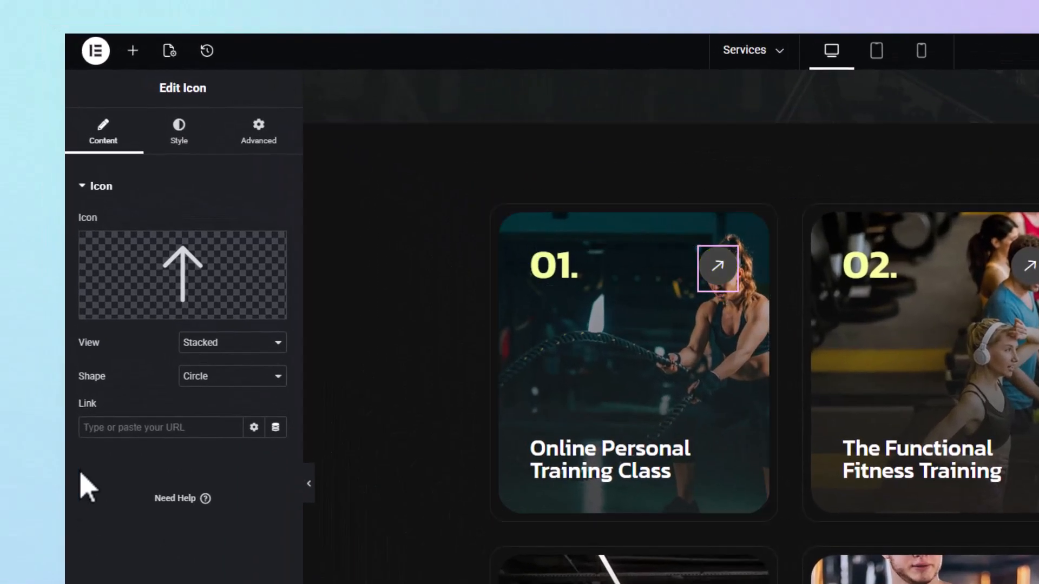
pyautogui.click(142, 433)
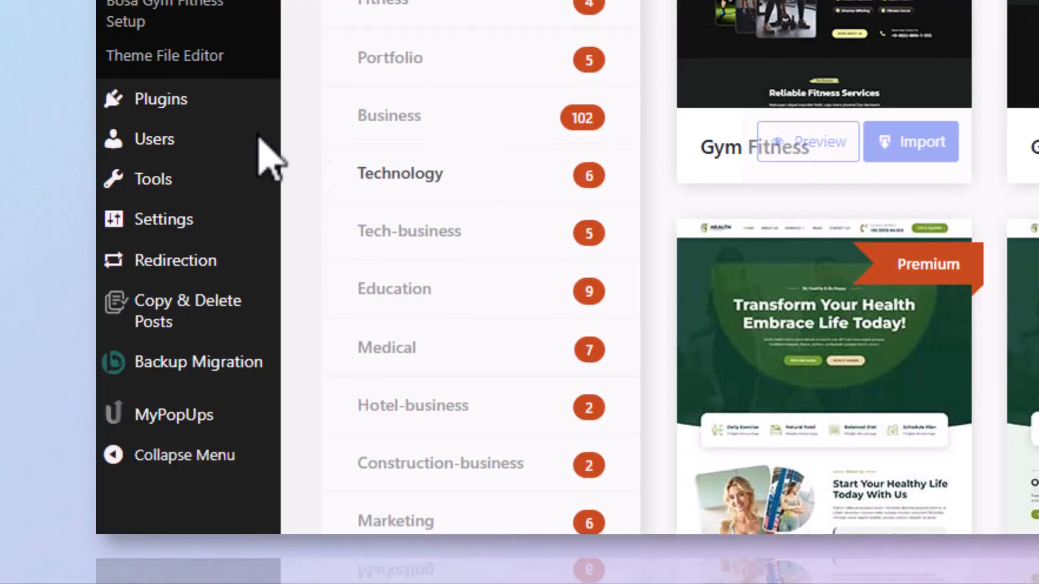
# - Find the WpStream live streaming plugin in the plugin directory, then install and activate it
pyautogui.moveTo(239, 104)
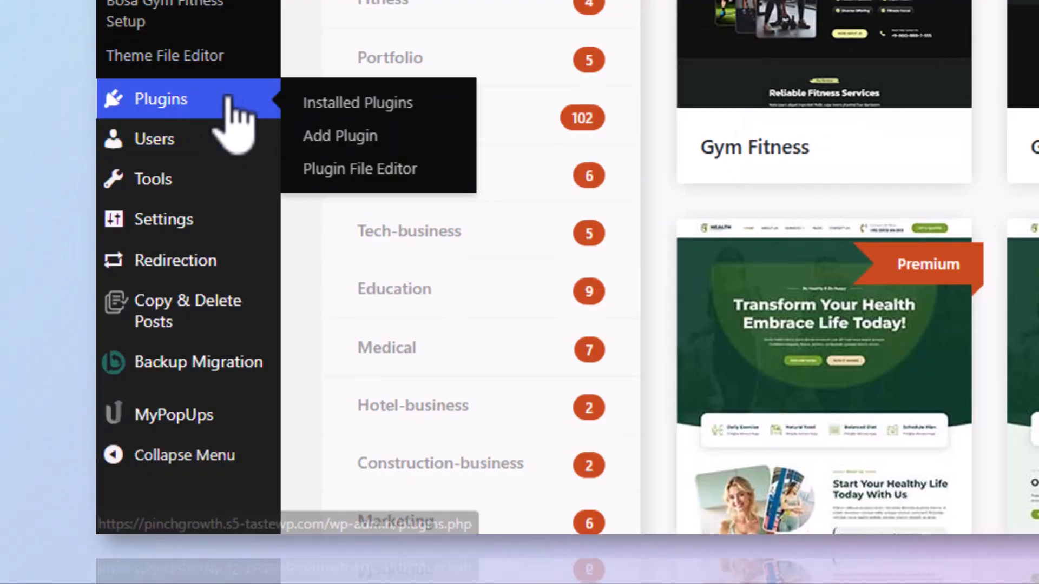
pyautogui.click(146, 393)
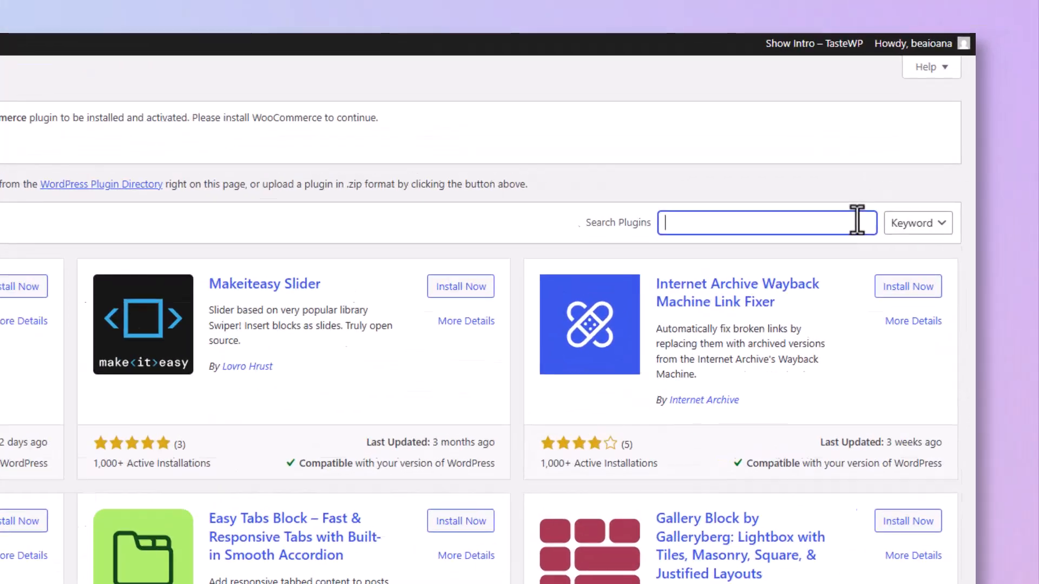
pyautogui.write('wps')
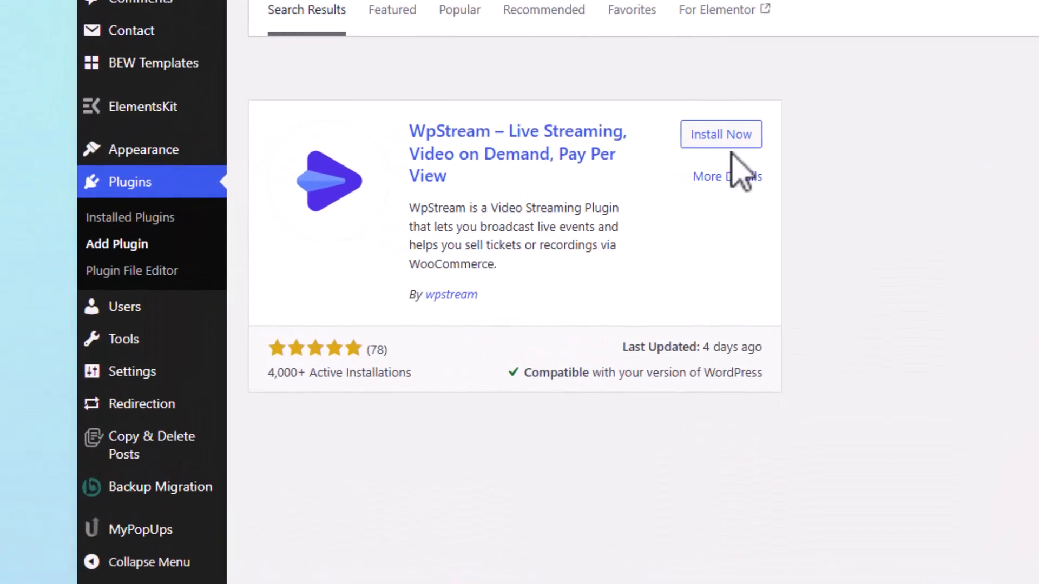
pyautogui.click(726, 140)
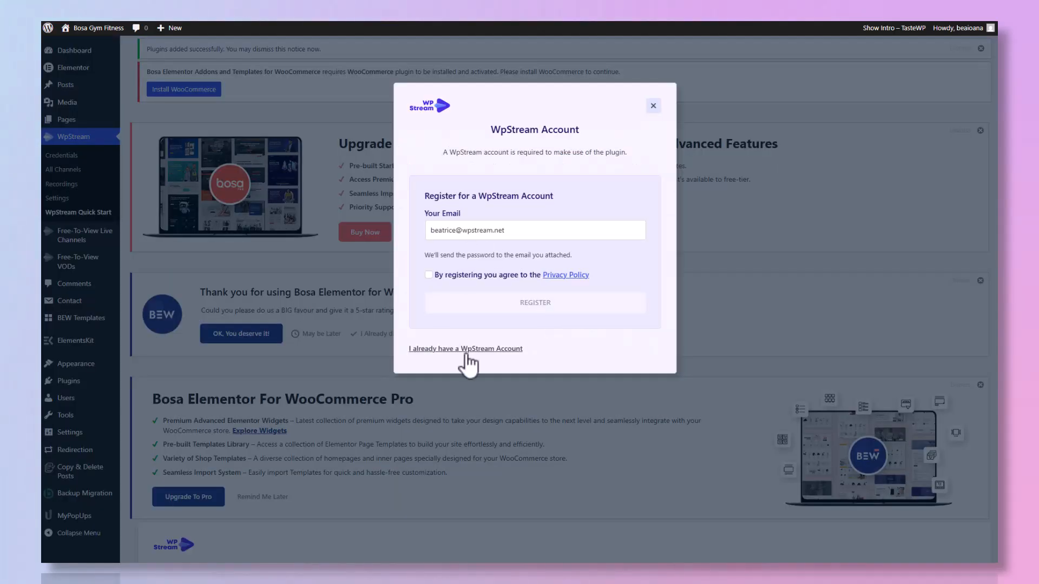
# - Log in to the existing WpStream account by entering the account email and password
pyautogui.click(463, 352)
pyautogui.click(460, 243)
pyautogui.press('Tab')
pyautogui.write('••••••••••••')
pyautogui.press('Return')
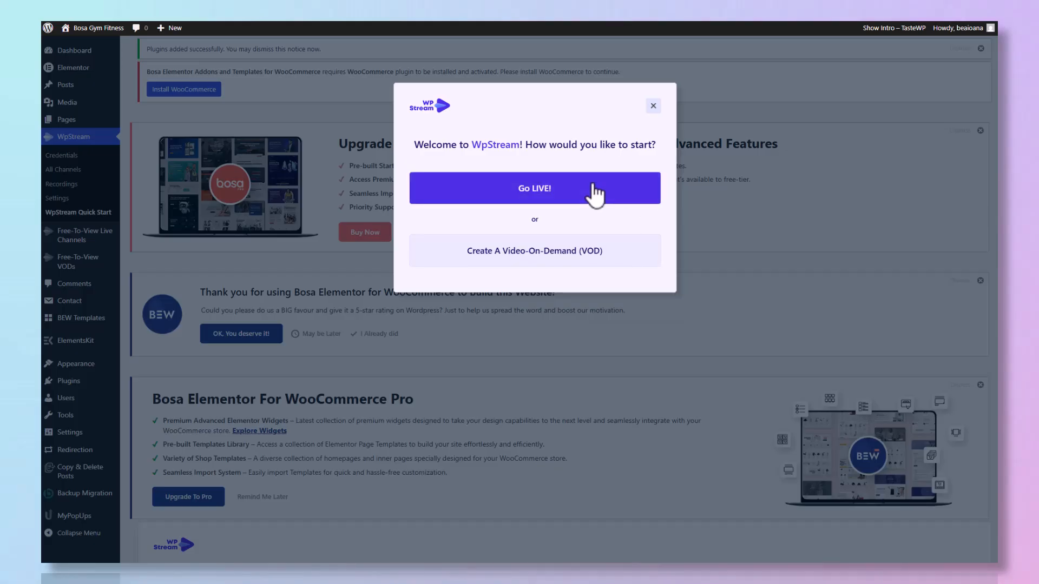
# - Start the go-live setup and create the first Free-To-View live channel, named My Fitness Class
pyautogui.click(593, 193)
pyautogui.doubleClick(568, 211)
pyautogui.hotkey('ctrl', 'a')
pyautogui.write('M')
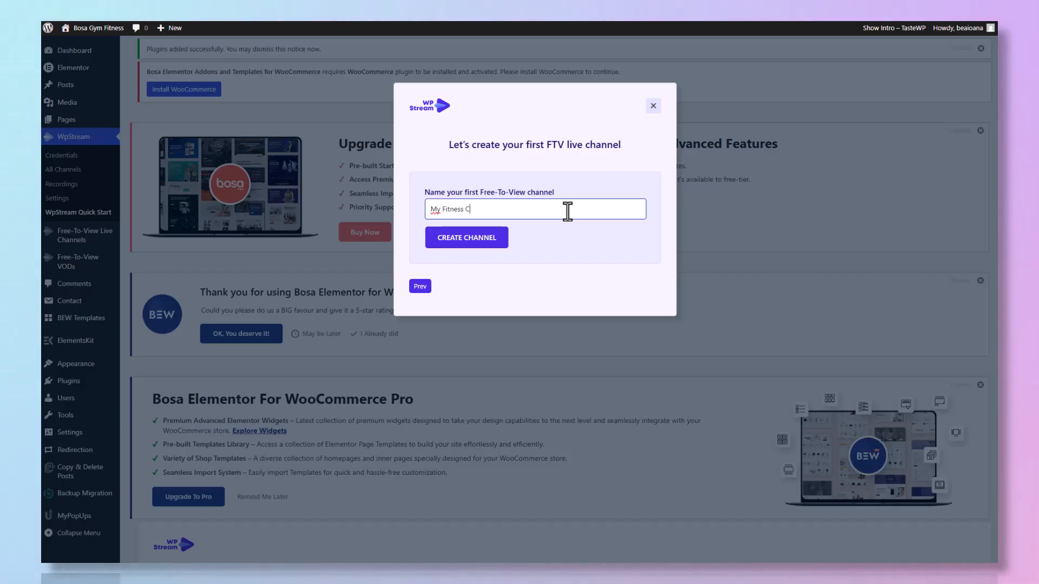
pyautogui.click(502, 242)
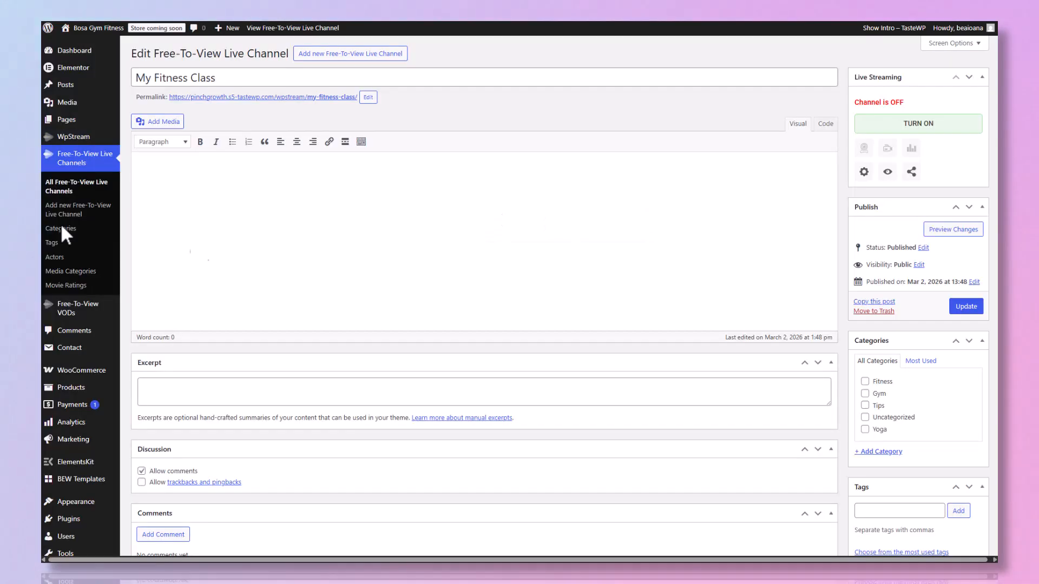
# - Describe the channel as a free weekly Bosa Gym Fitness class, with pay-per-view or subscription for more classes, and set its featured image
pyautogui.write('Welcome to our Fitness Class here at Bosa Gym Fitness')
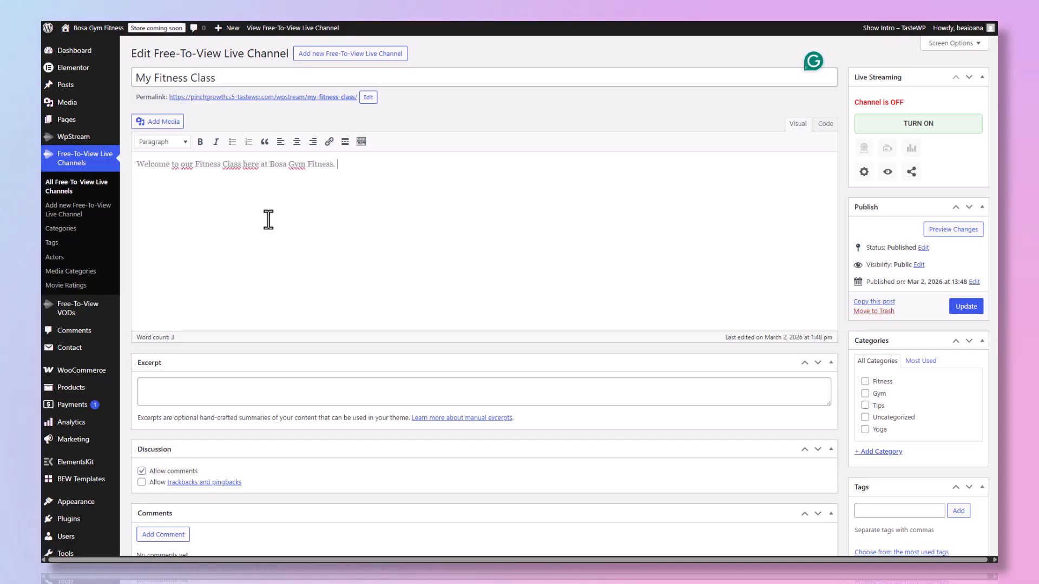
pyautogui.write('. This is a free class that anyone can join on a weekly basis. For more classes, you can see our video li')
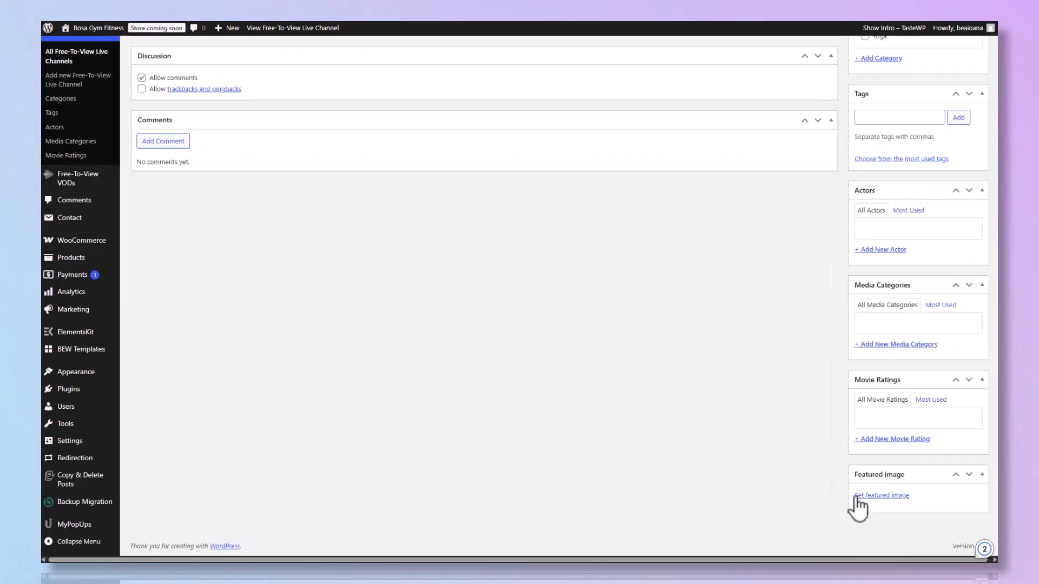
pyautogui.click(881, 496)
pyautogui.click(522, 264)
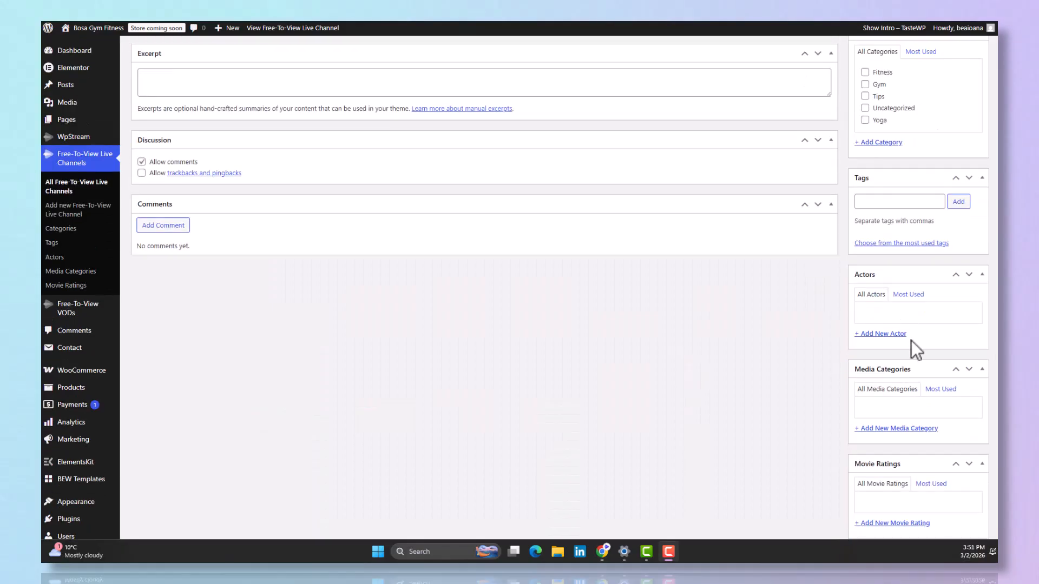
# - Add a new media category named Fitness to the channel
pyautogui.click(911, 430)
pyautogui.scroll(-3, 912, 443)
pyautogui.write('Fintess')
pyautogui.click(916, 332)
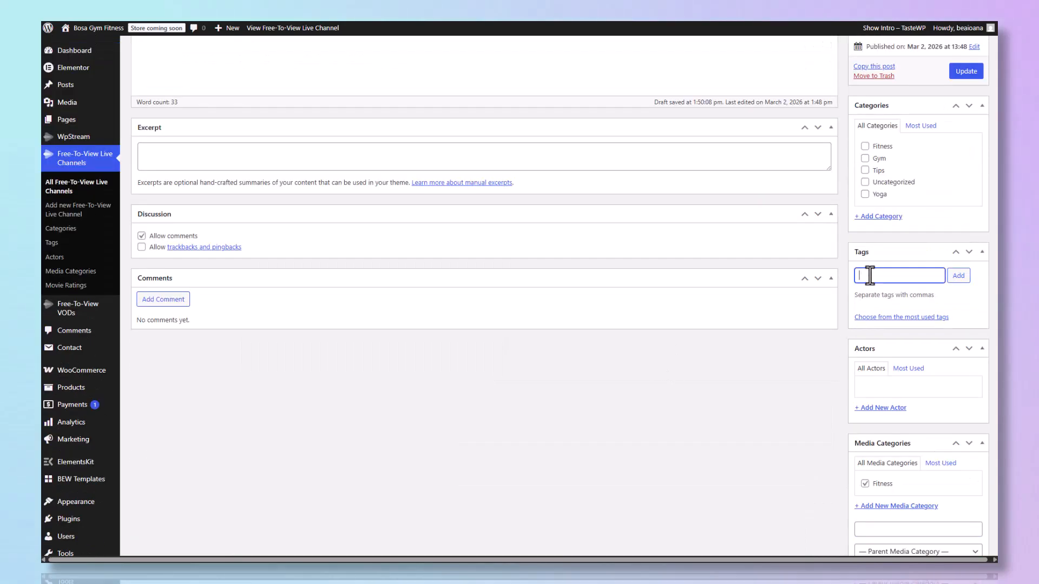
# - Tag the channel live class, online fitness and live stream yoga, assign the Fitness and Yoga categories, and update it
pyautogui.write('live class')
pyautogui.press('Return')
pyautogui.write('on')
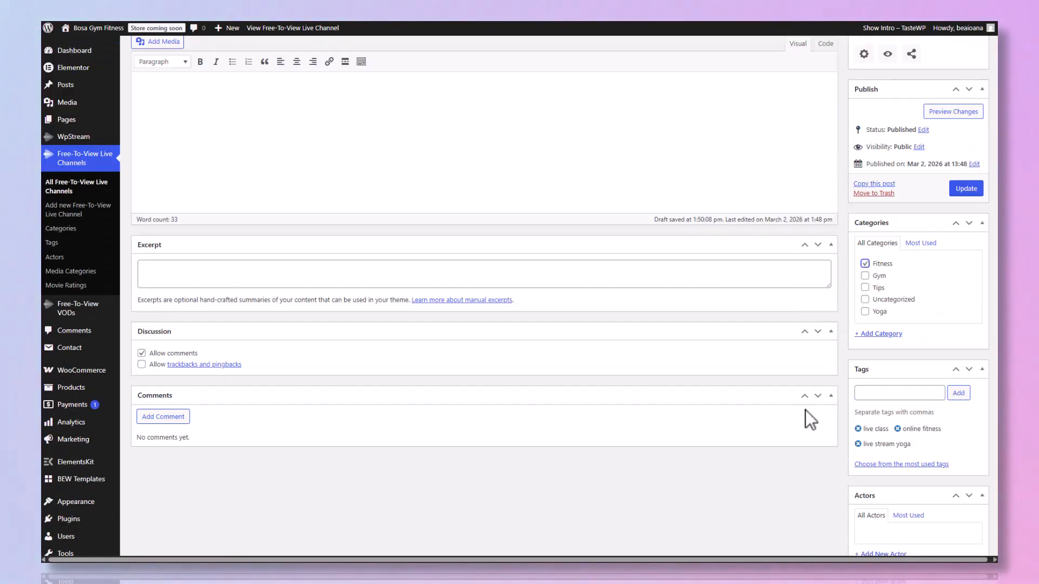
pyautogui.scroll(3, 827, 371)
pyautogui.click(968, 305)
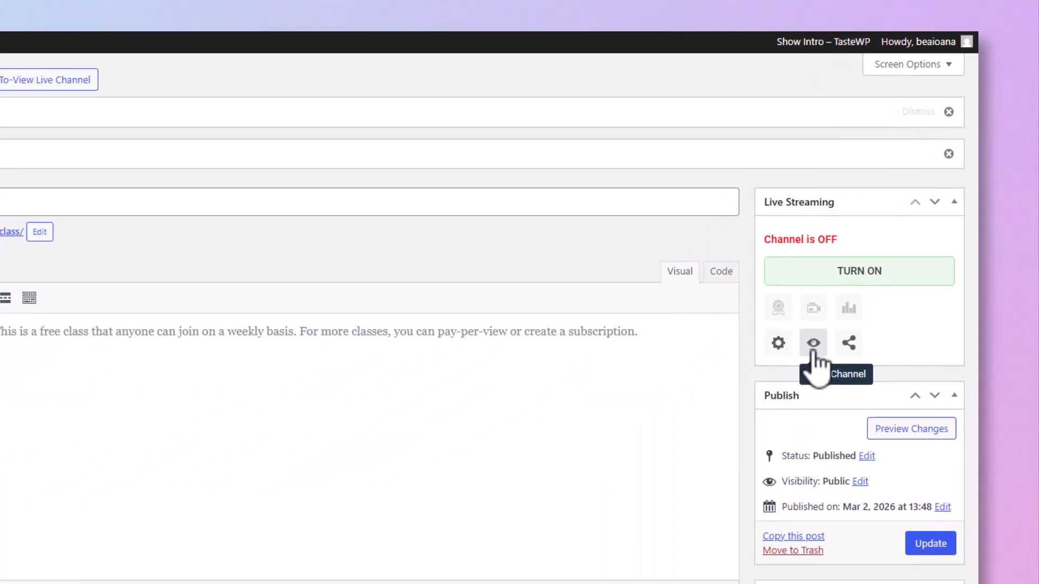
# - Copy the channel's link address, paste it as the link of the Online Personal Training Class card's arrow icon, and publish the Services page
pyautogui.rightClick(705, 507)
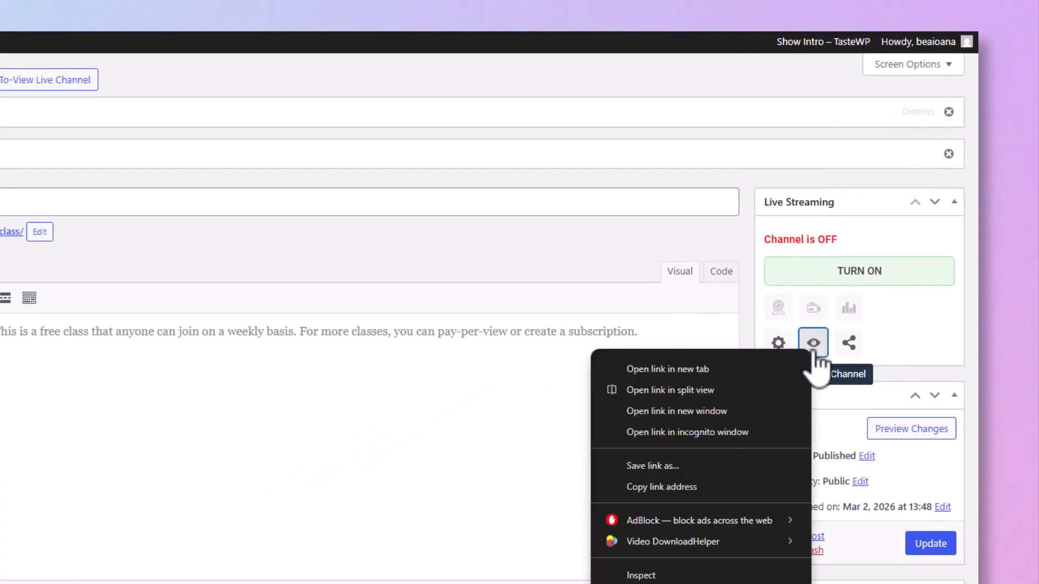
pyautogui.click(702, 487)
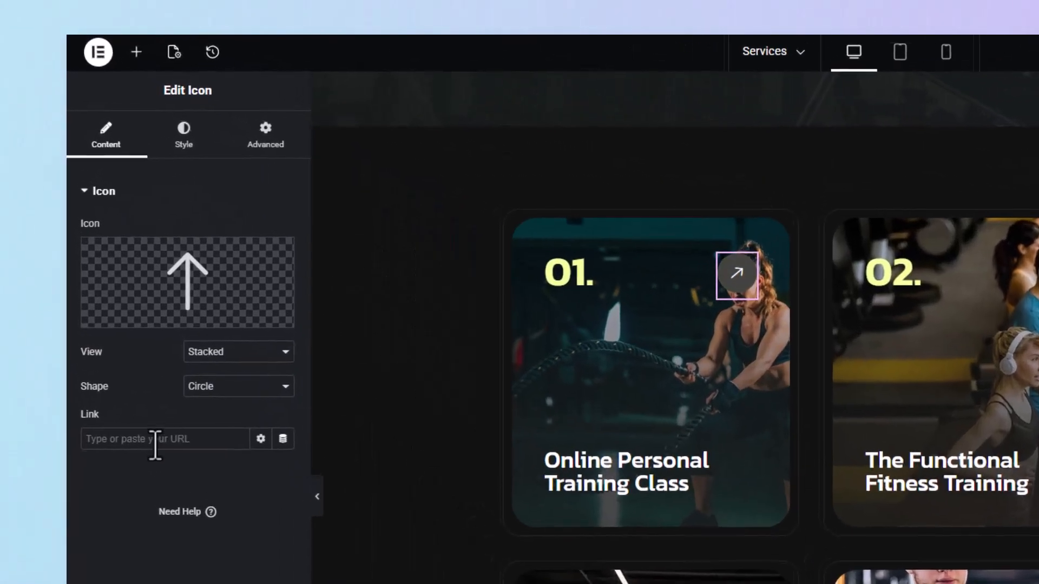
pyautogui.click(97, 272)
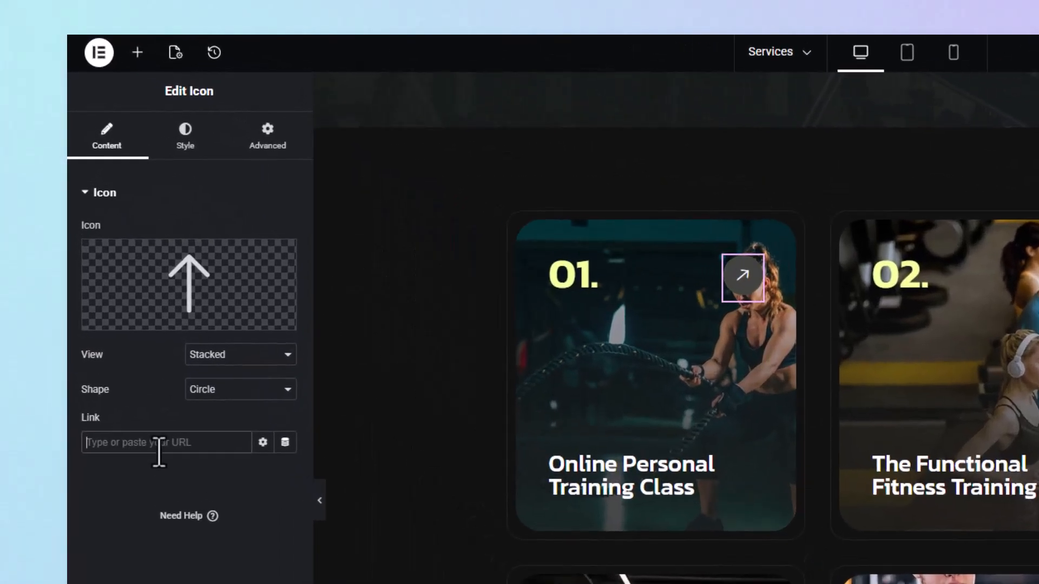
pyautogui.hotkey('ctrl', 'v')
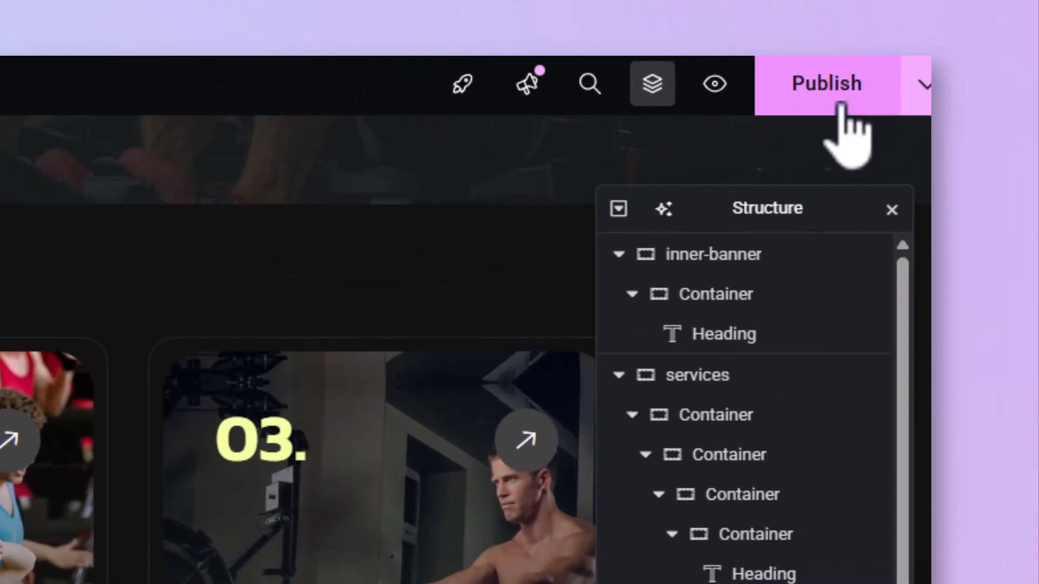
pyautogui.click(838, 104)
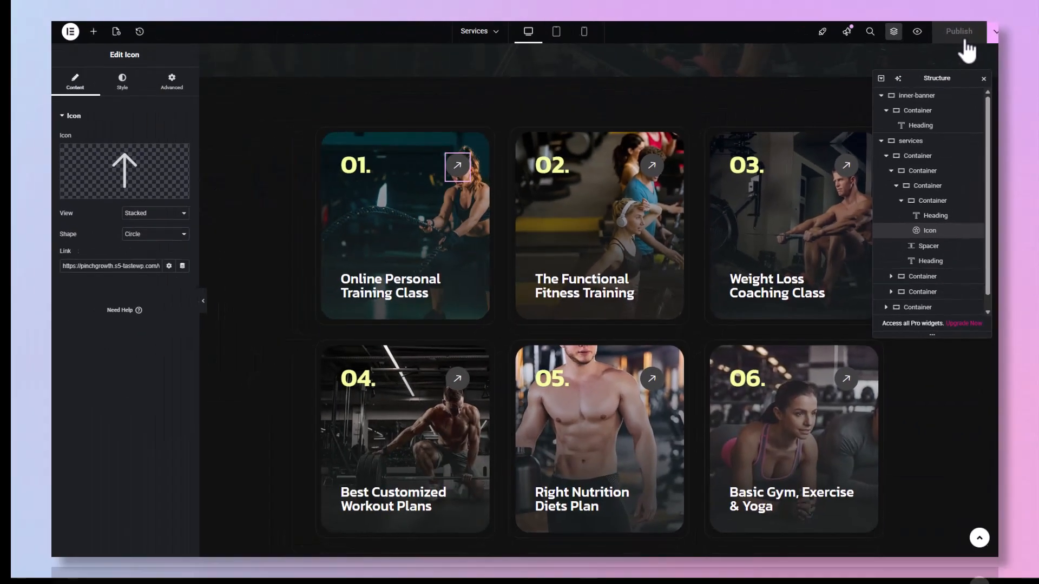
# - Preview the Services page and follow the Online Personal Training Class card's arrow link to test it
pyautogui.click(917, 31)
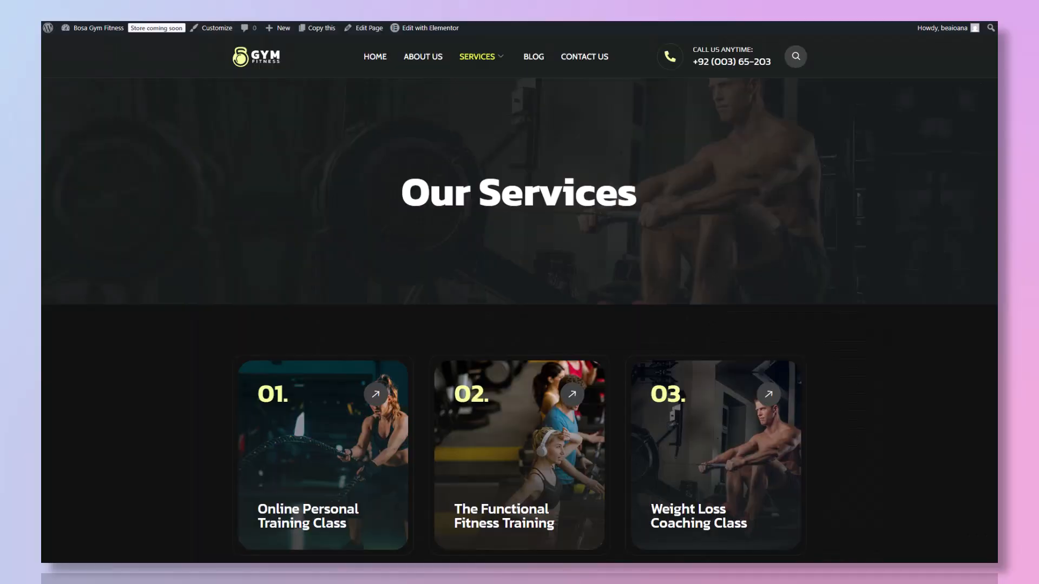
pyautogui.scroll(-4, 603, 220)
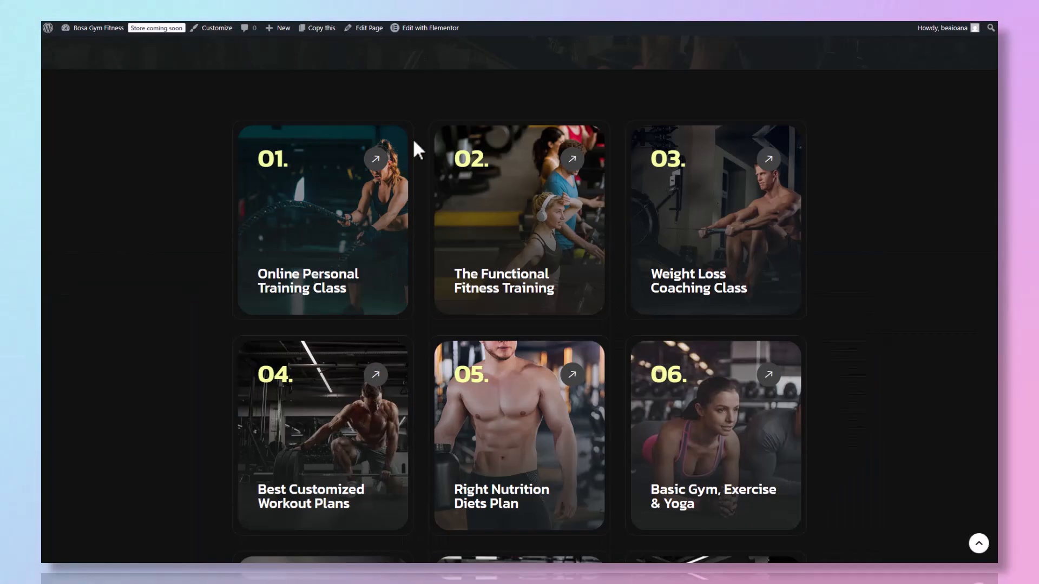
pyautogui.click(376, 162)
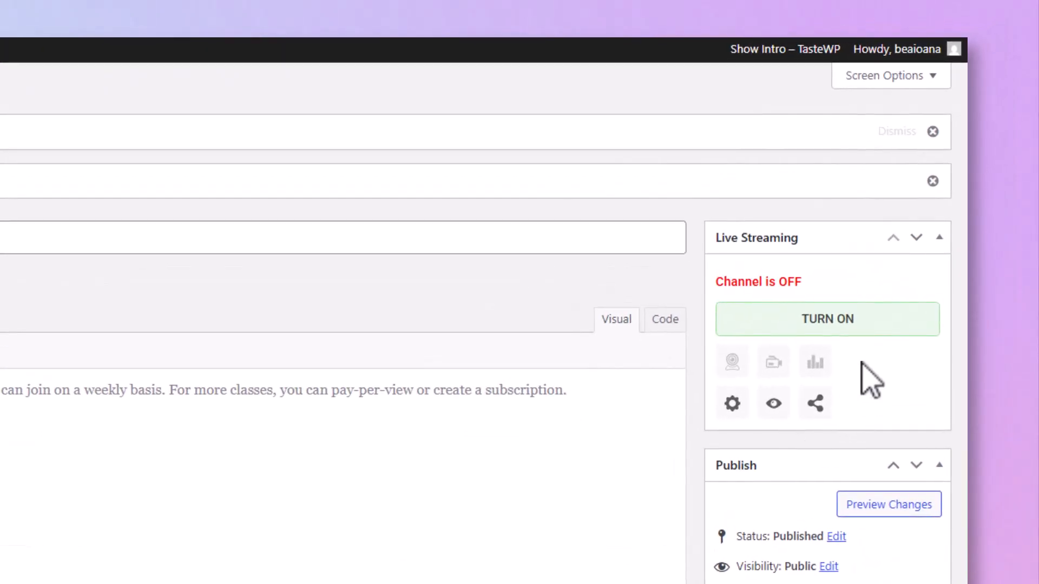
# - Turn on the My Fitness Class channel and copy the server address from its external streaming app details for OBS
pyautogui.click(840, 324)
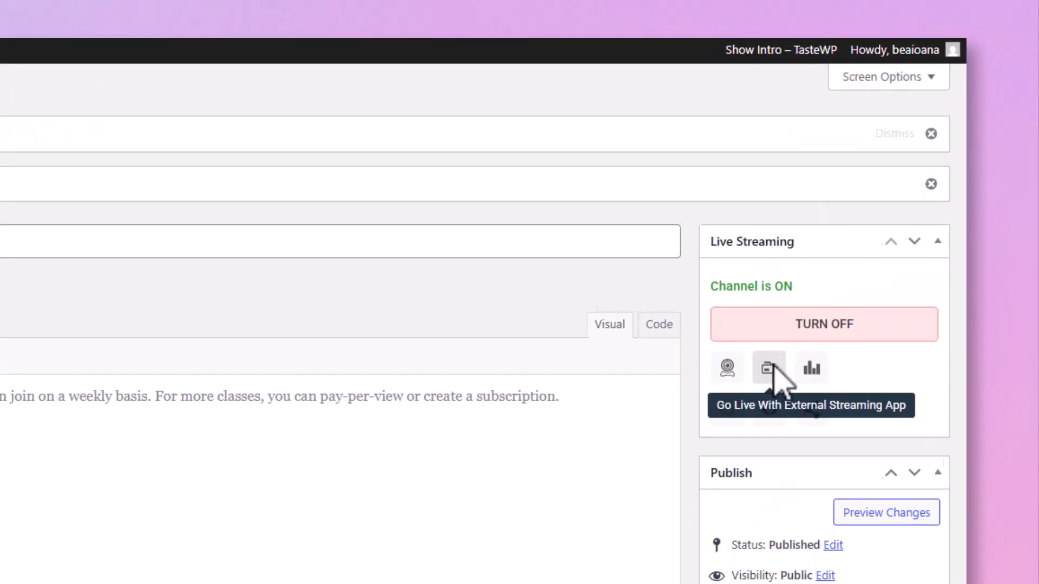
pyautogui.click(744, 404)
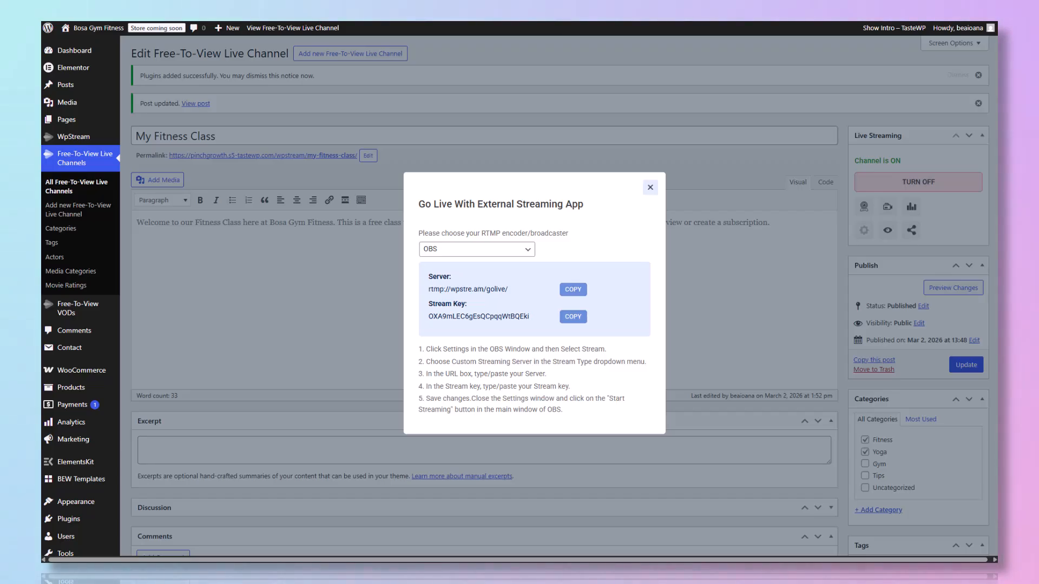
pyautogui.click(566, 286)
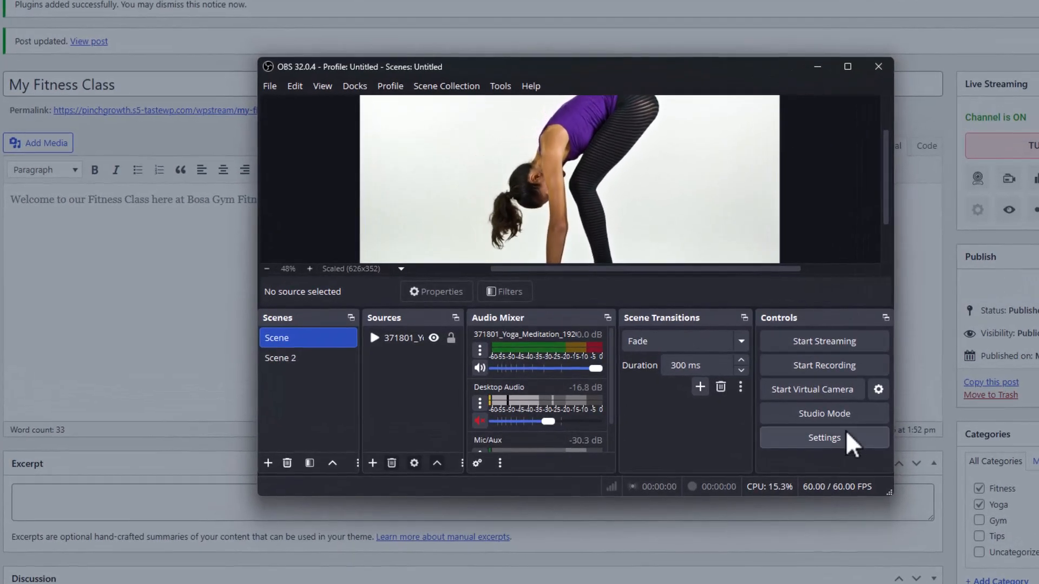
# - Switch to OBS, set the custom stream server to rtmp://wpstre.am/golive/, and enter the channel's stream key
pyautogui.click(847, 430)
pyautogui.click(290, 110)
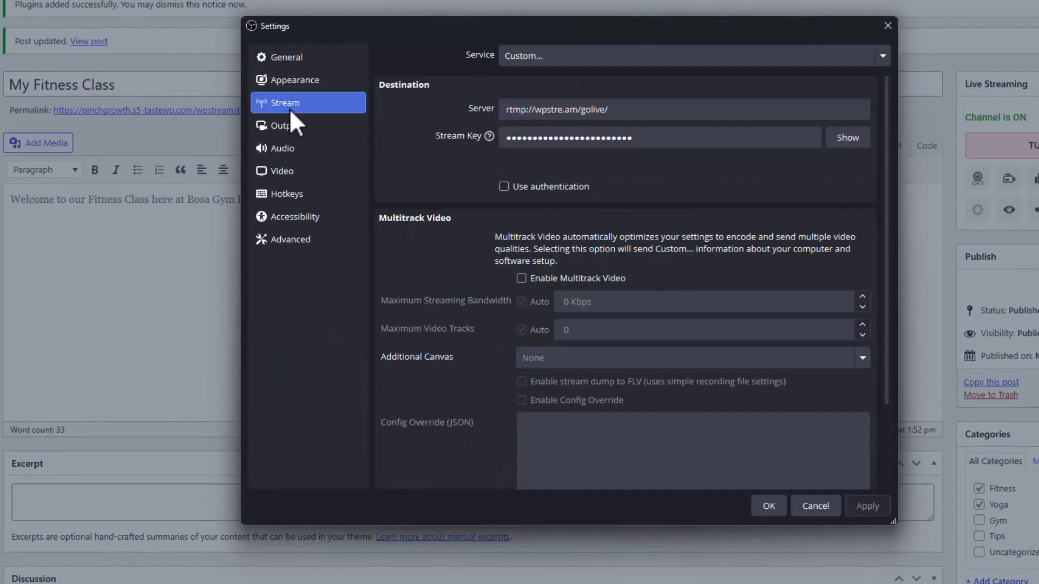
pyautogui.tripleClick(648, 109)
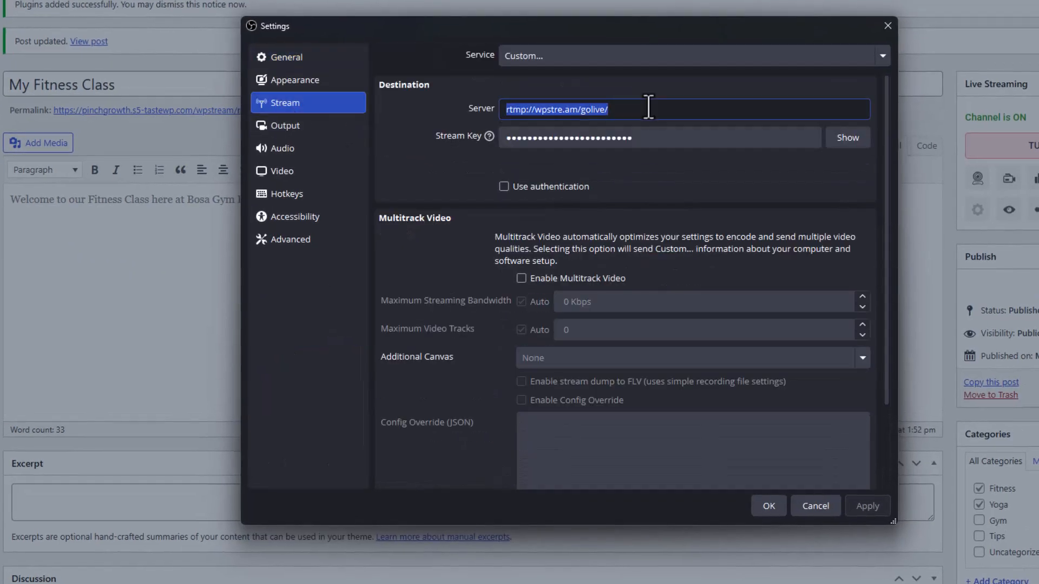
pyautogui.click(1026, 160)
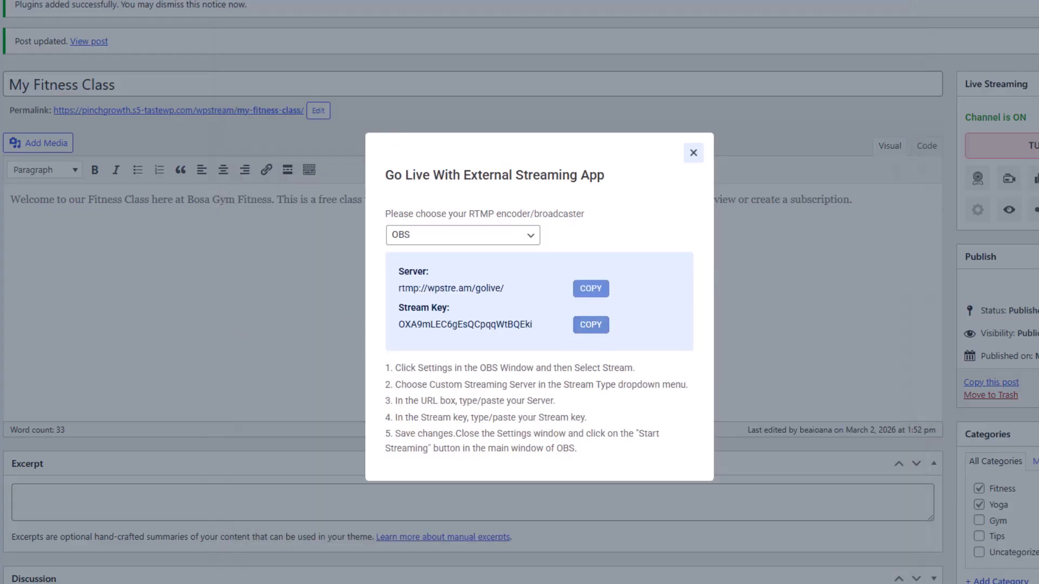
pyautogui.hotkey('alt', 'Tab')
pyautogui.click(607, 140)
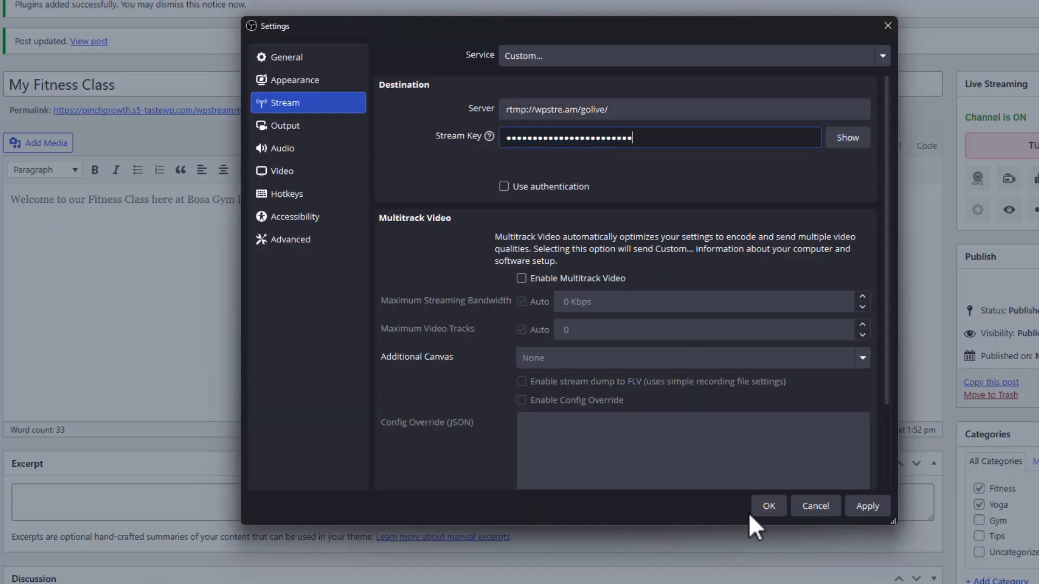
pyautogui.click(766, 507)
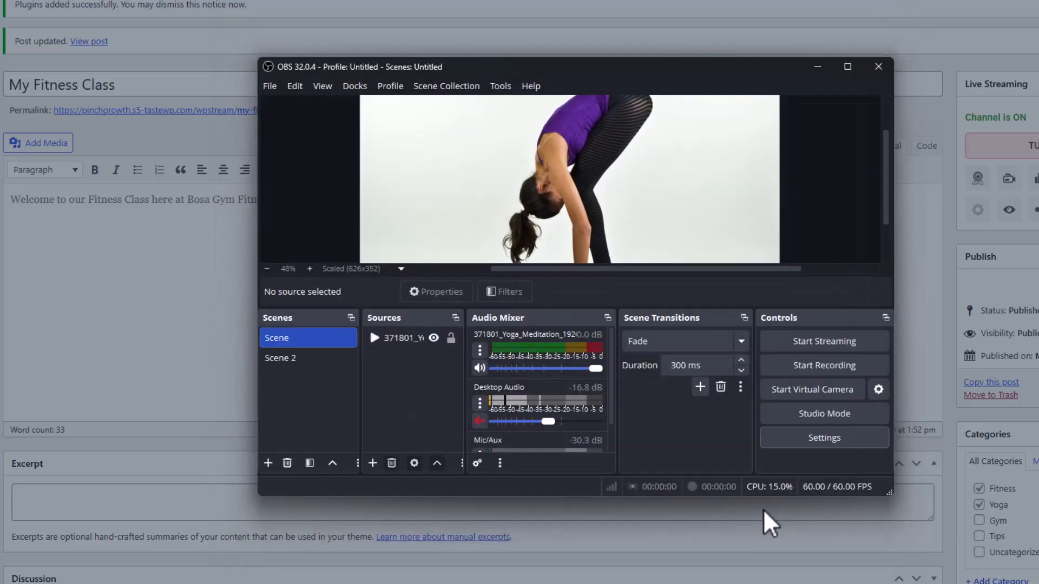
# - Start streaming from OBS, minimize it, and close the external streaming app details in WordPress
pyautogui.click(803, 347)
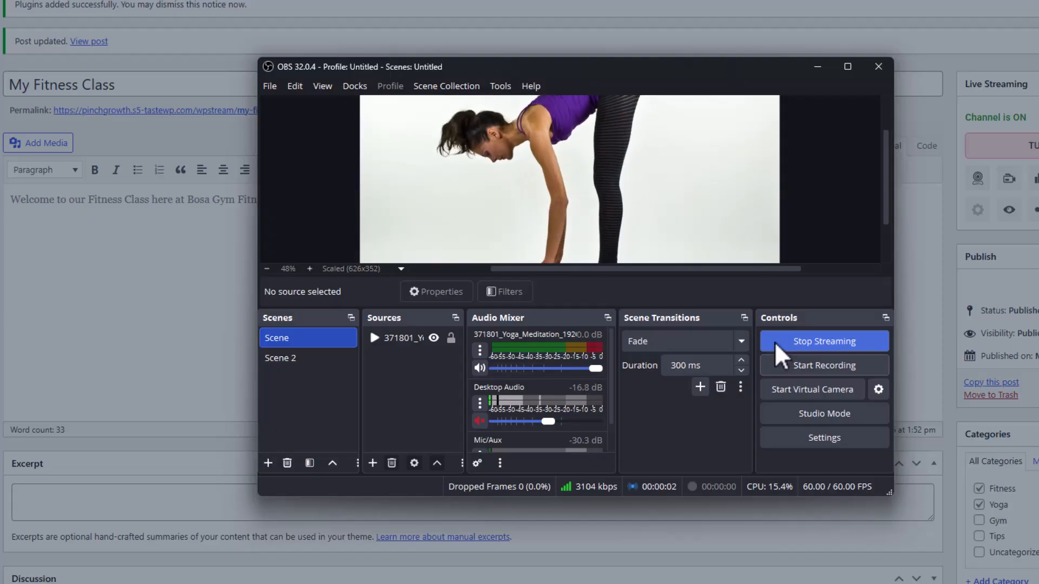
pyautogui.click(814, 69)
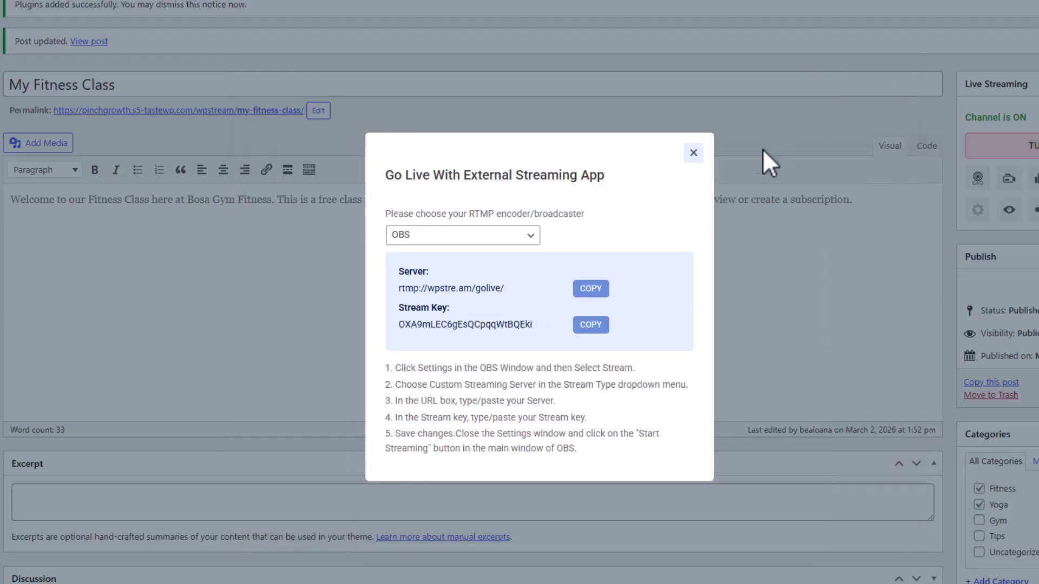
pyautogui.click(693, 153)
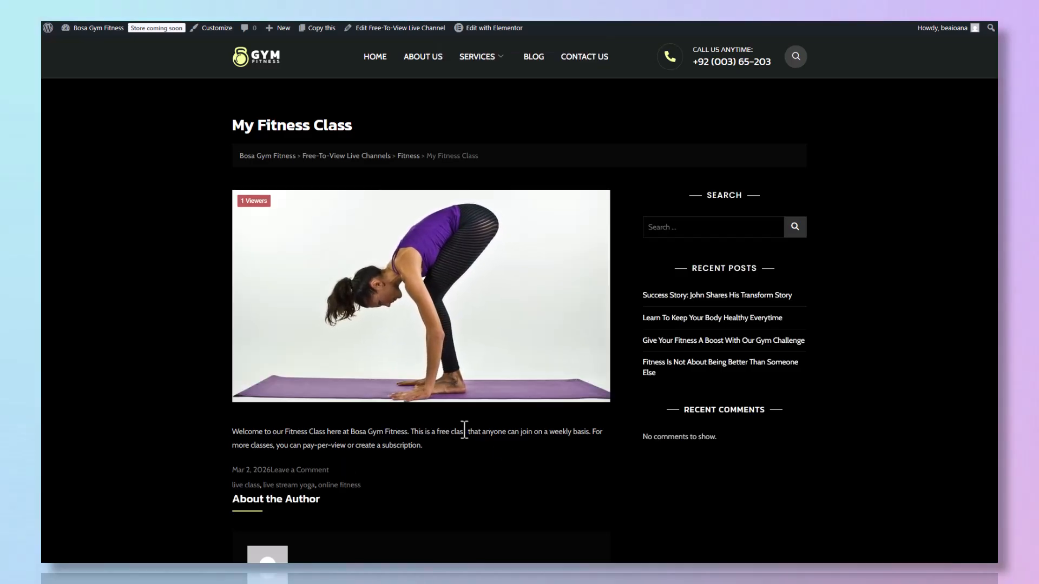
# - Examine the live My Fitness Class page, including its player, description, tags and comment form
pyautogui.scroll(-2, 676, 500)
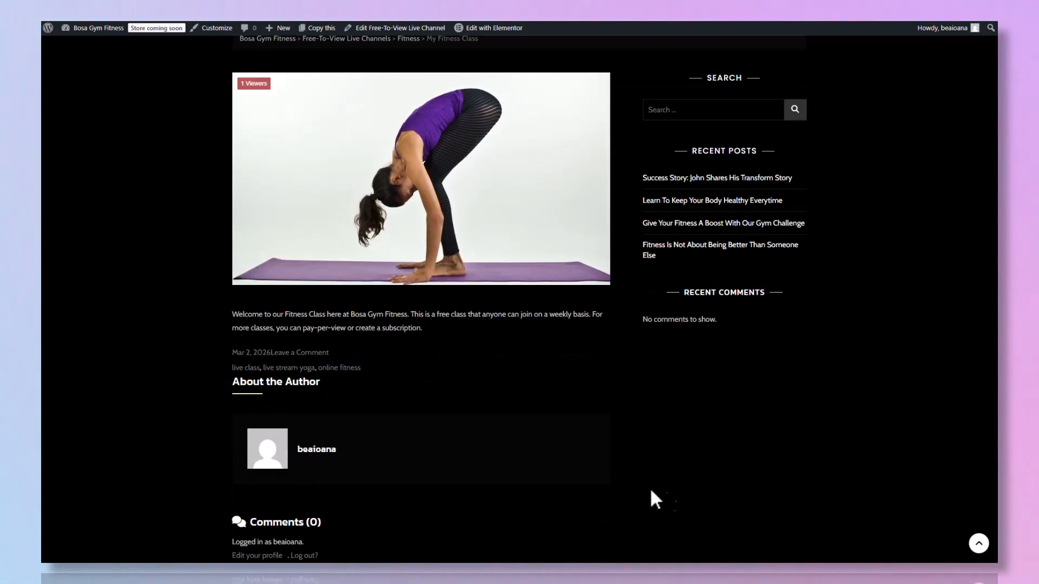
pyautogui.scroll(-4, 583, 493)
pyautogui.click(385, 430)
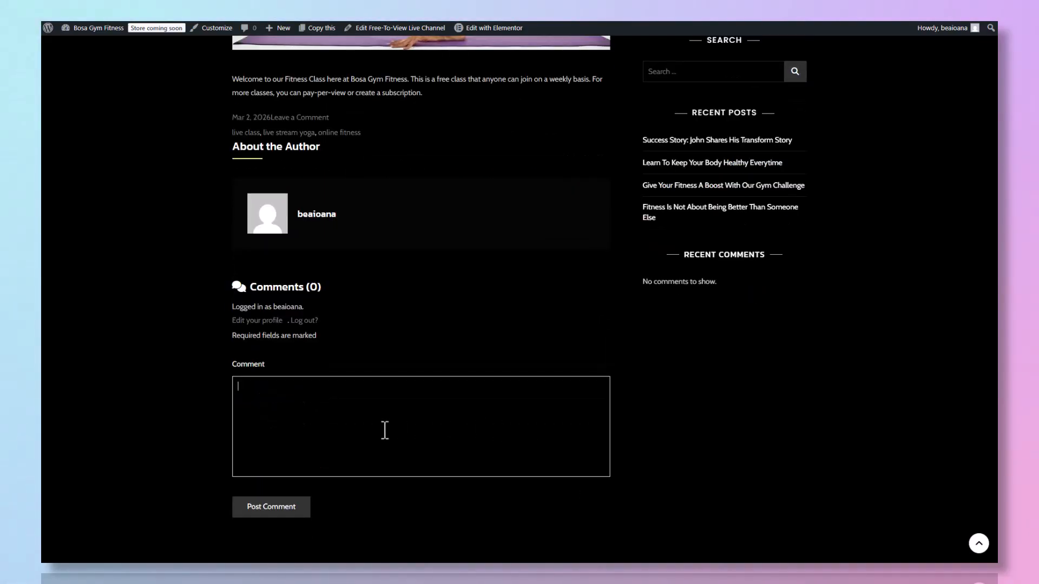
pyautogui.scroll(7, 349, 469)
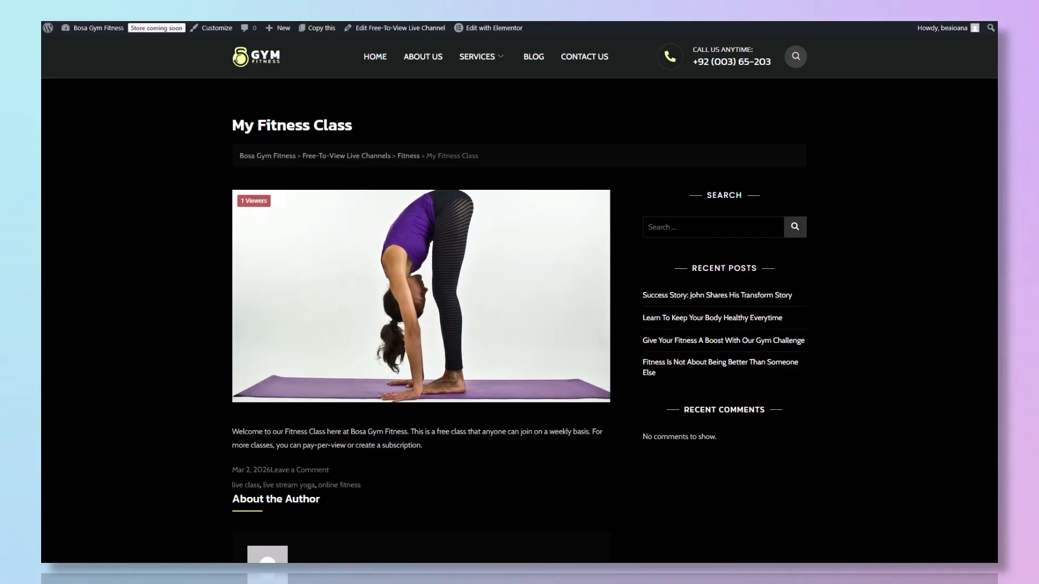
# - Stop the live stream in OBS, return to the channel page, and open the website's home page
pyautogui.hotkey('alt', 'Tab')
pyautogui.click(774, 325)
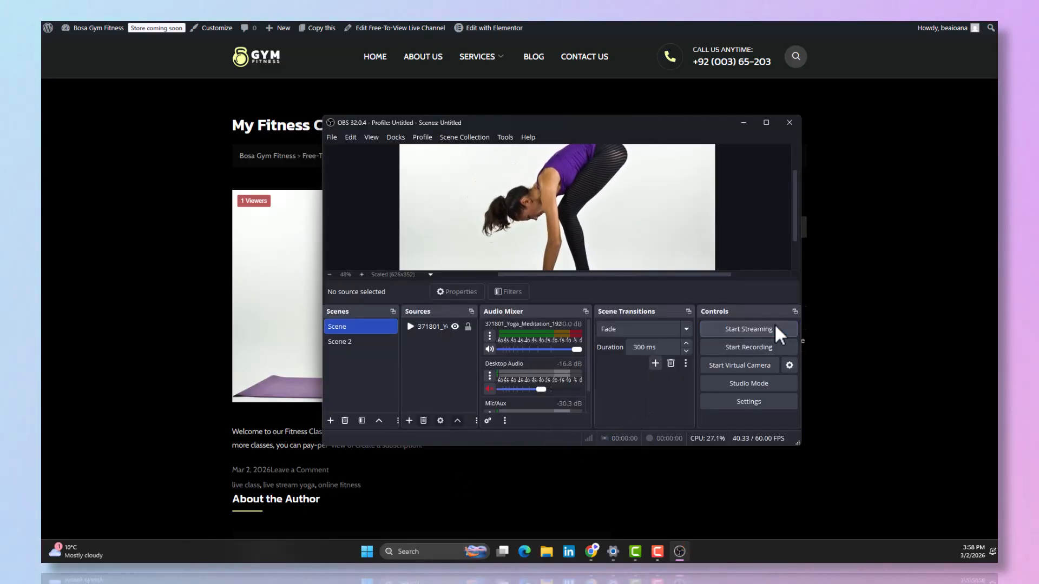
pyautogui.click(874, 422)
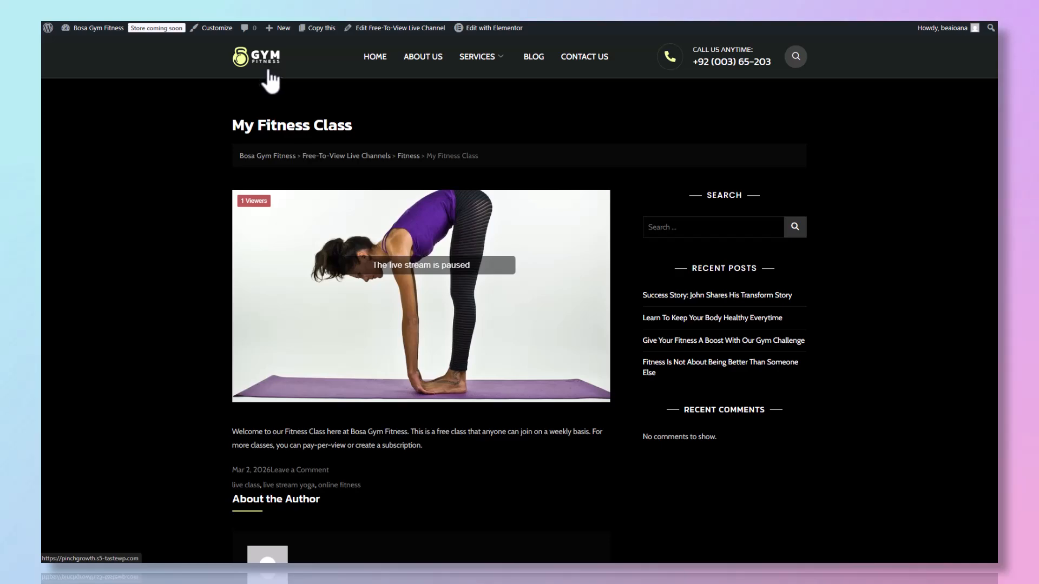
pyautogui.click(233, 64)
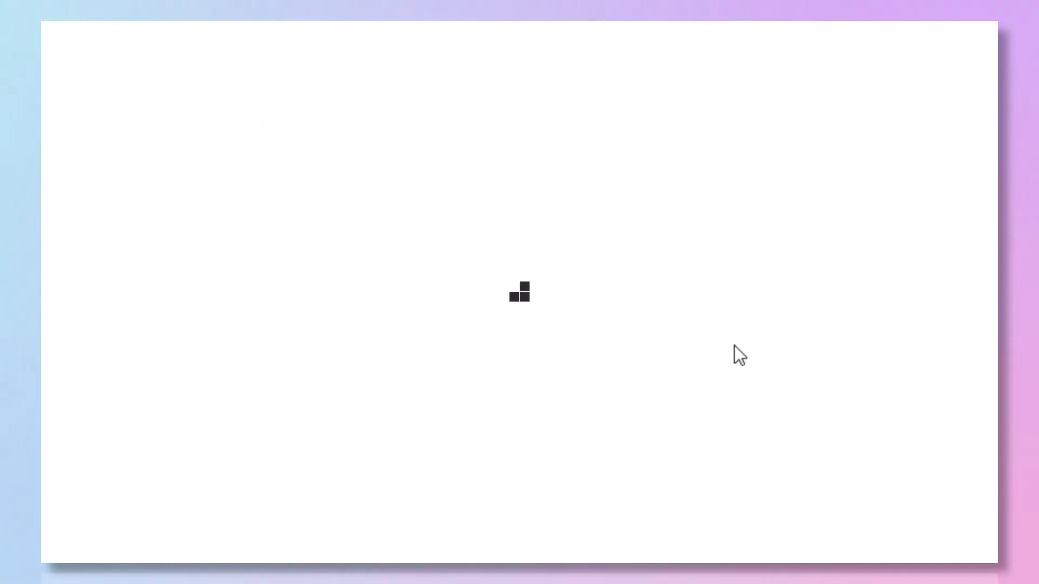